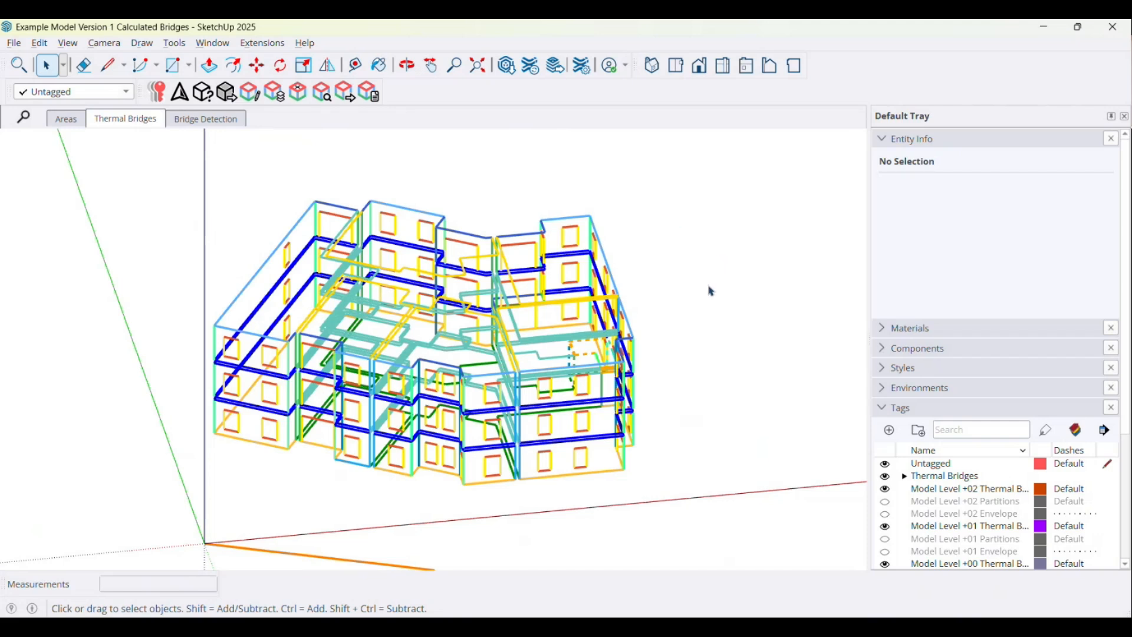
- Generate the thermal bridge lengths table for the "Thermal Bridges" tag folder and copy the table
click(351, 98)
click(588, 332)
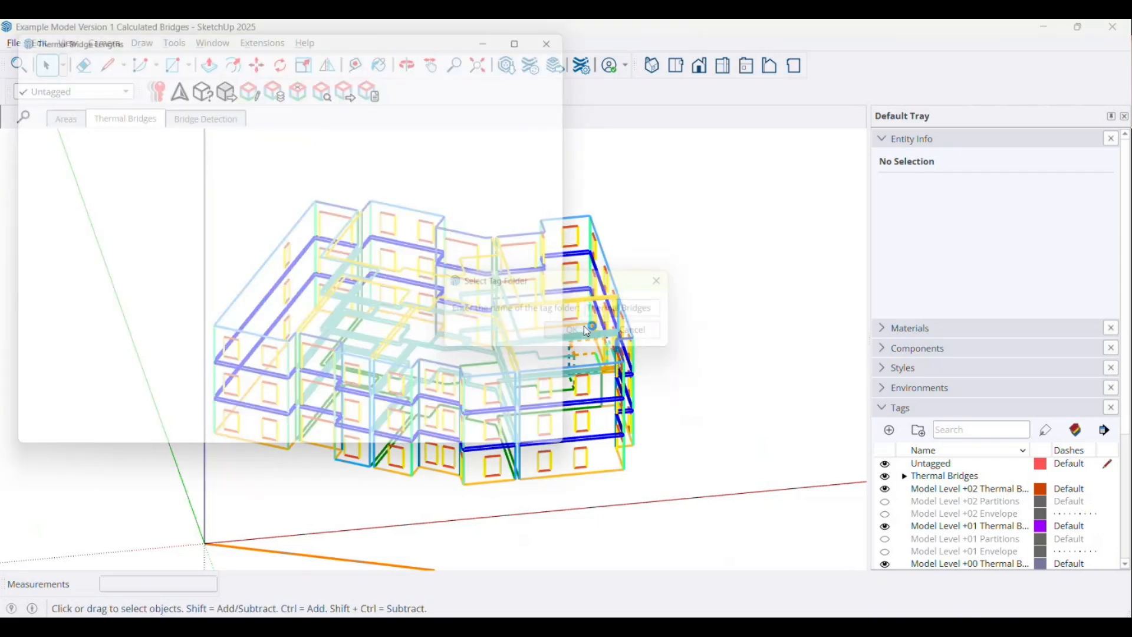
click(594, 99)
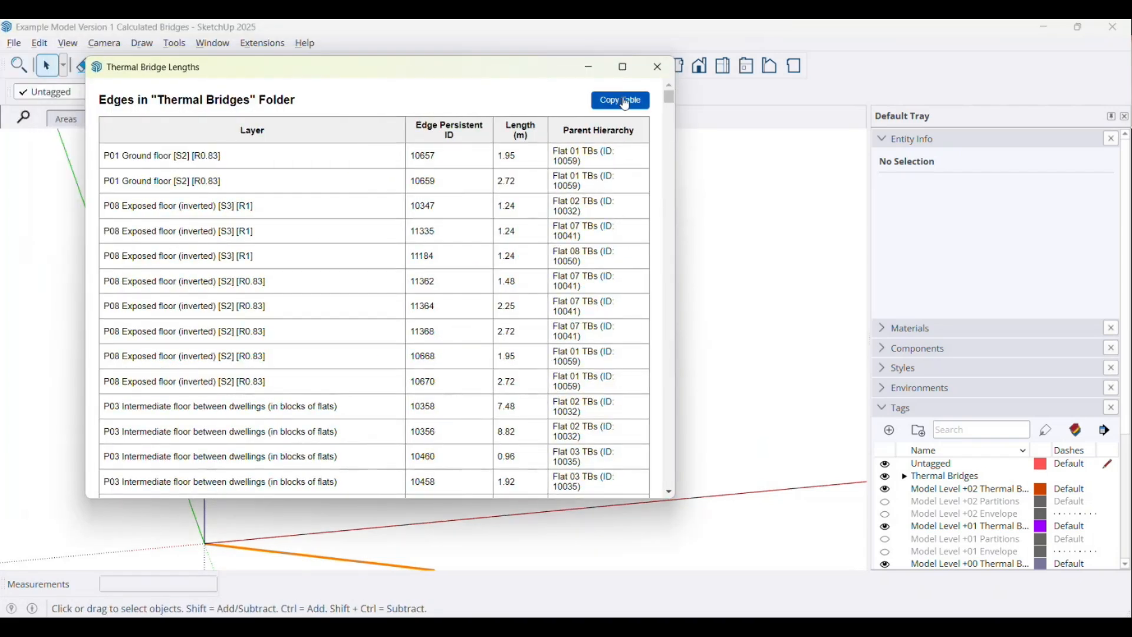
- Switch to the Excel thermal bridges workbook and paste the copied table into the Pasted Bridges sheet starting at cell B3
key(alt+Tab)
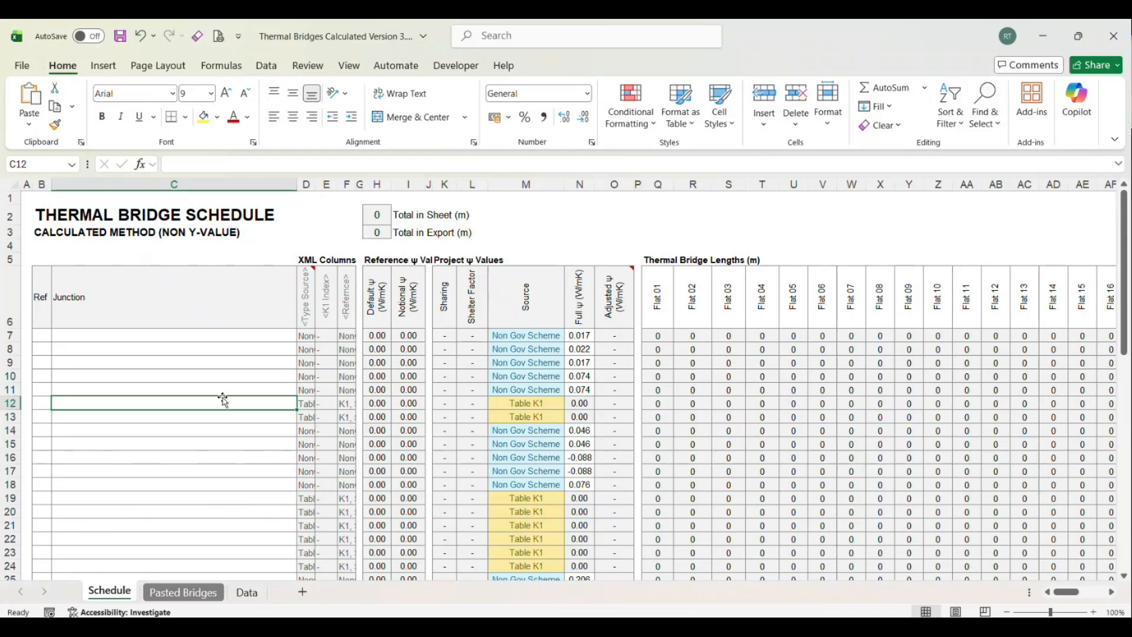
click(207, 484)
click(174, 600)
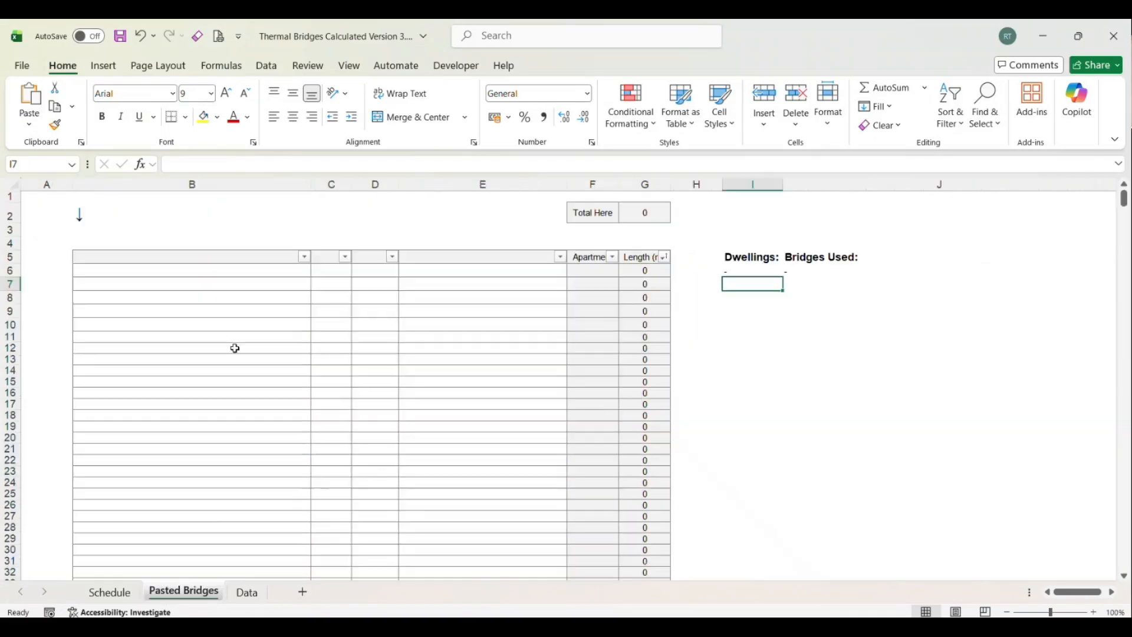
click(236, 349)
click(94, 229)
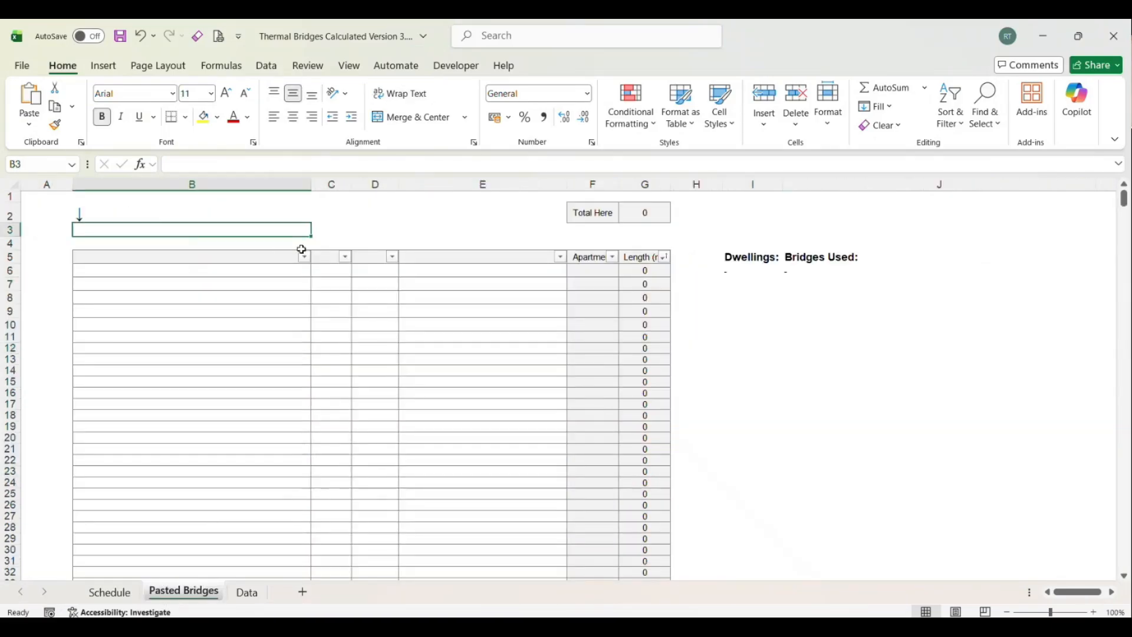
key(ctrl+v)
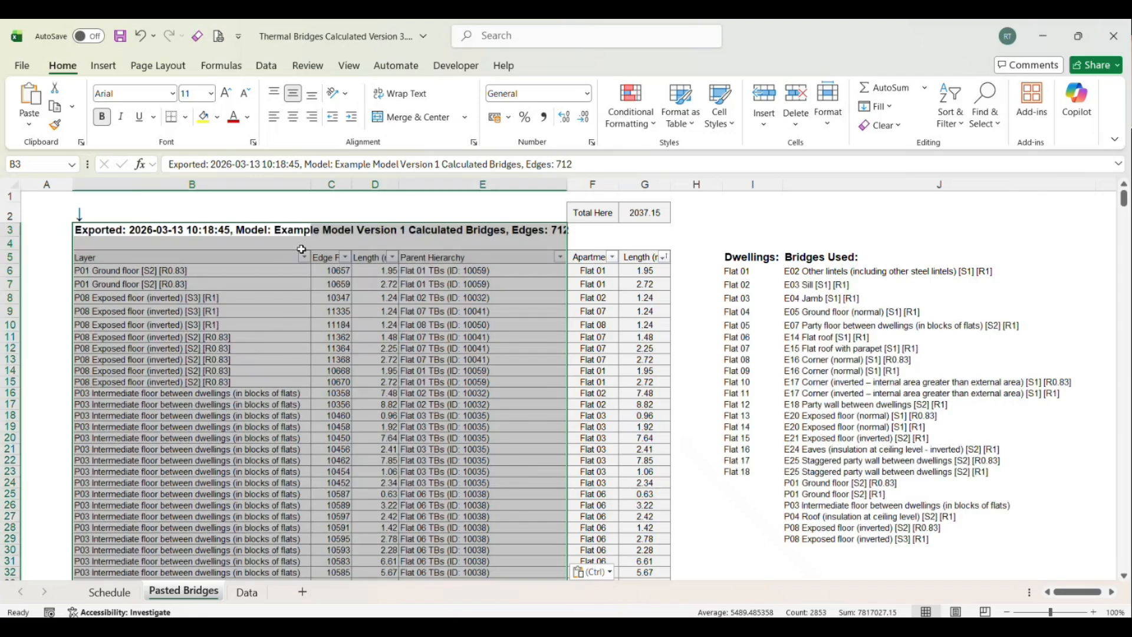
click(210, 200)
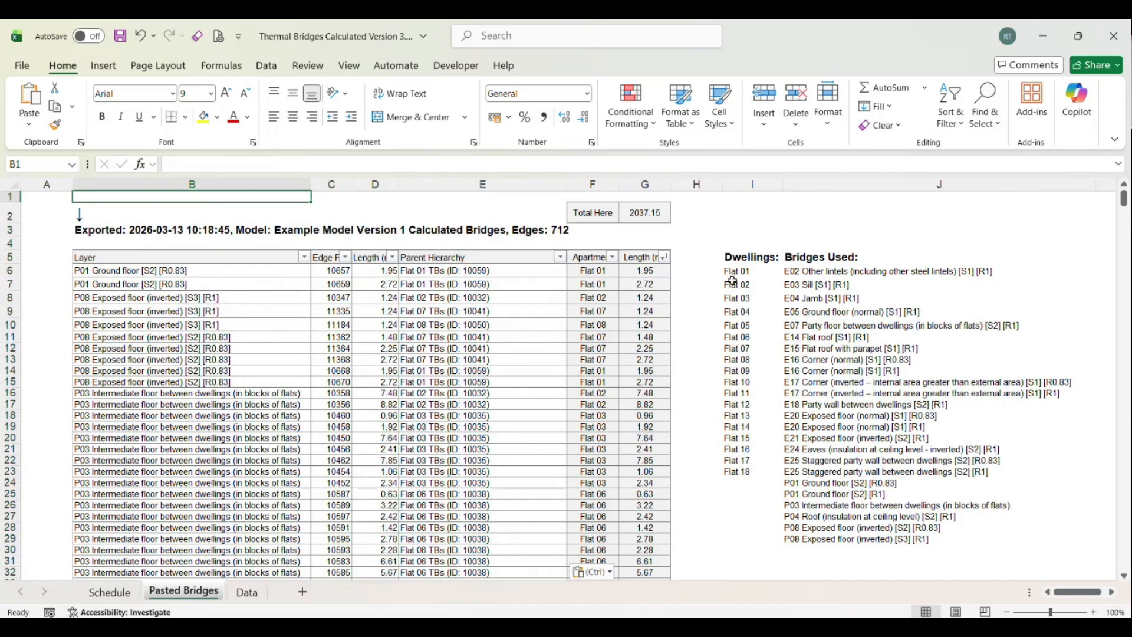
- Copy the Bridges Used list and paste it as values into the Schedule sheet's Junction column from C7
click(733, 527)
drag(811, 275, 849, 543)
key(ctrl+c)
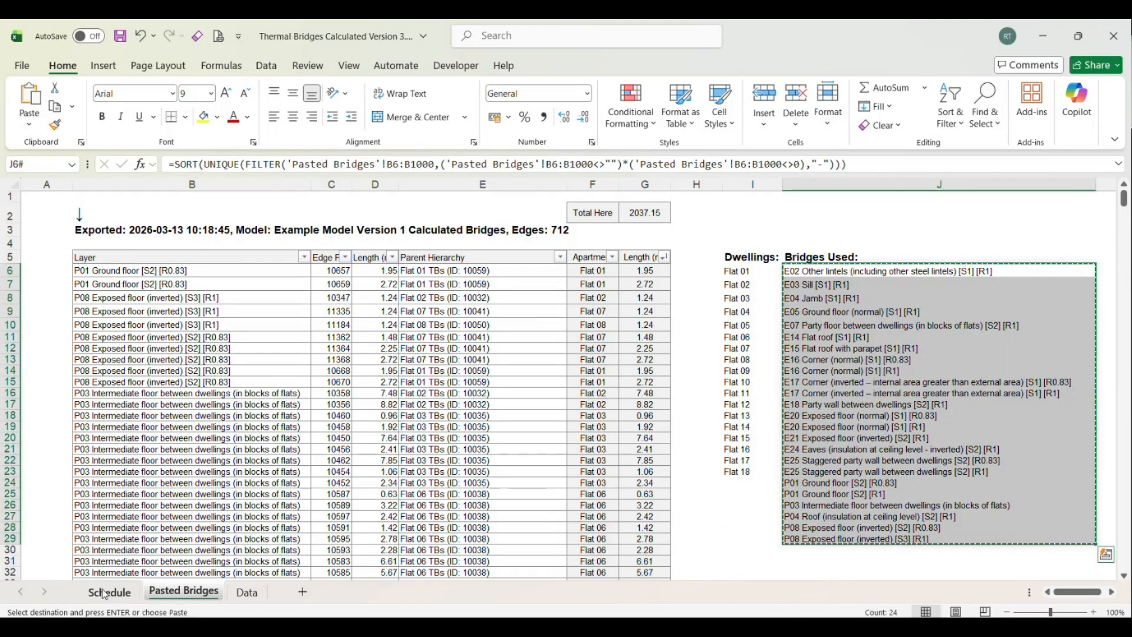
click(109, 592)
click(89, 333)
click(29, 126)
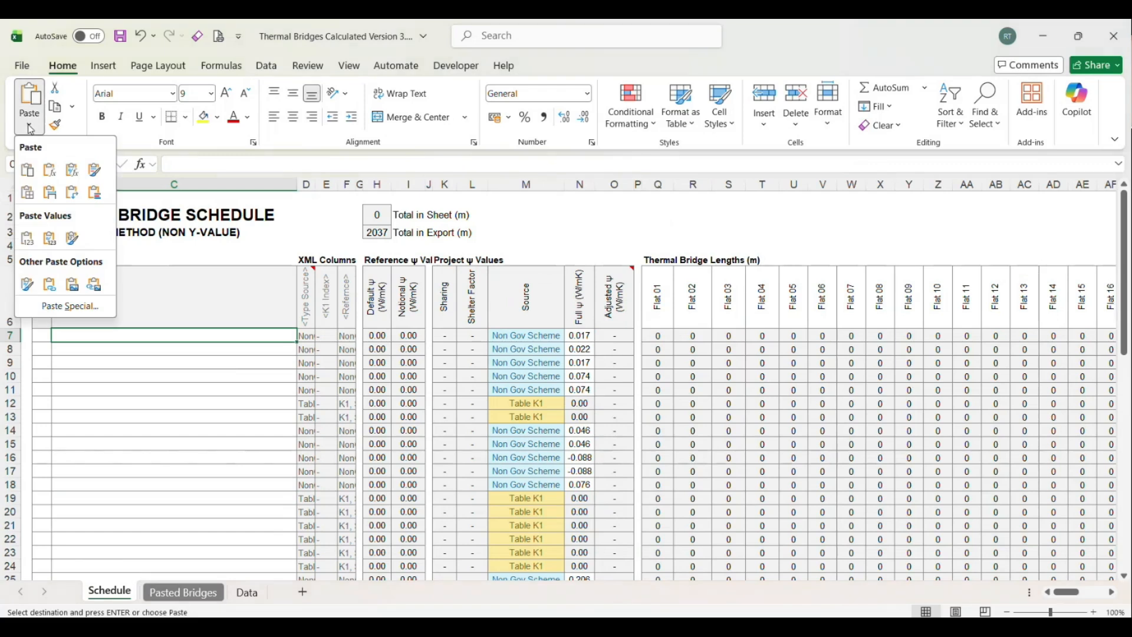
click(28, 239)
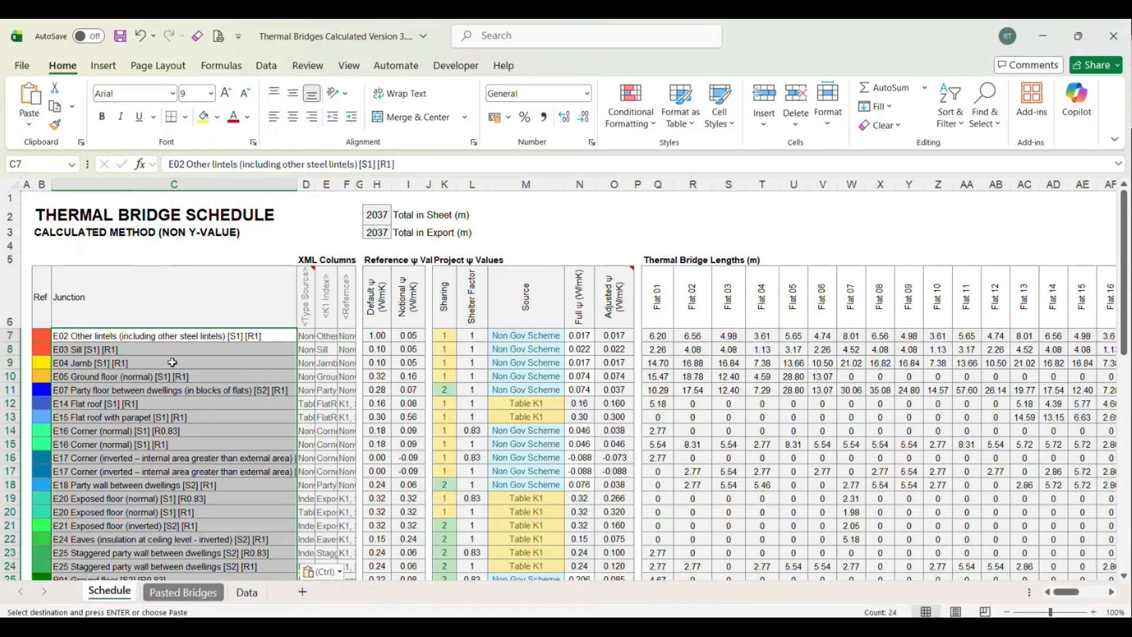
click(215, 429)
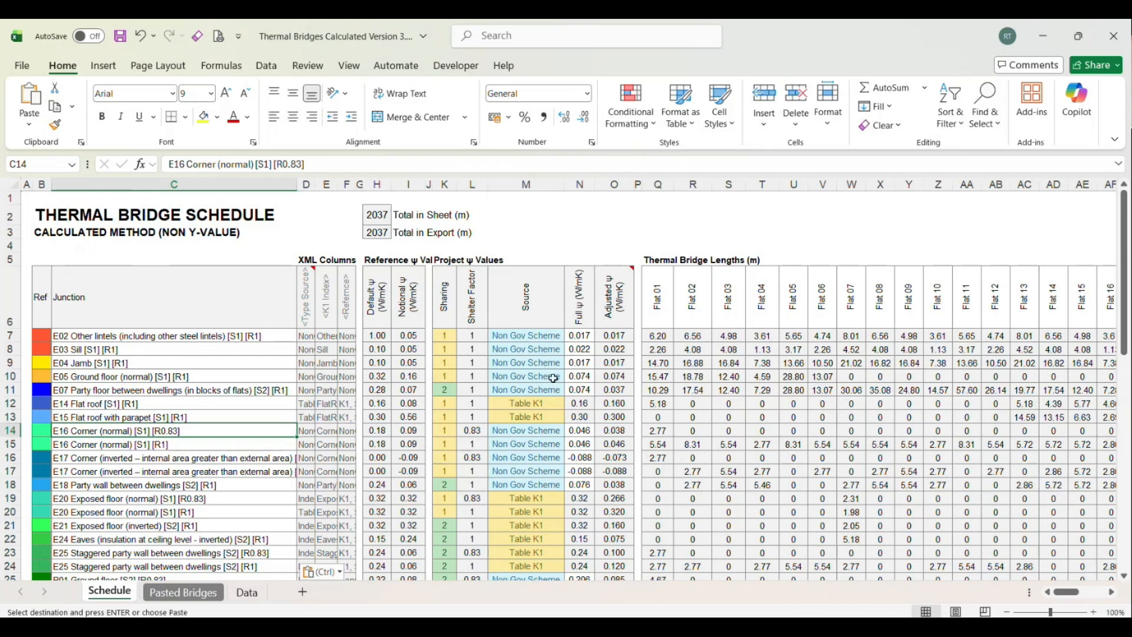
- Check the available Source options for the E02 Other lintels junction without changing the selection
click(550, 336)
click(571, 335)
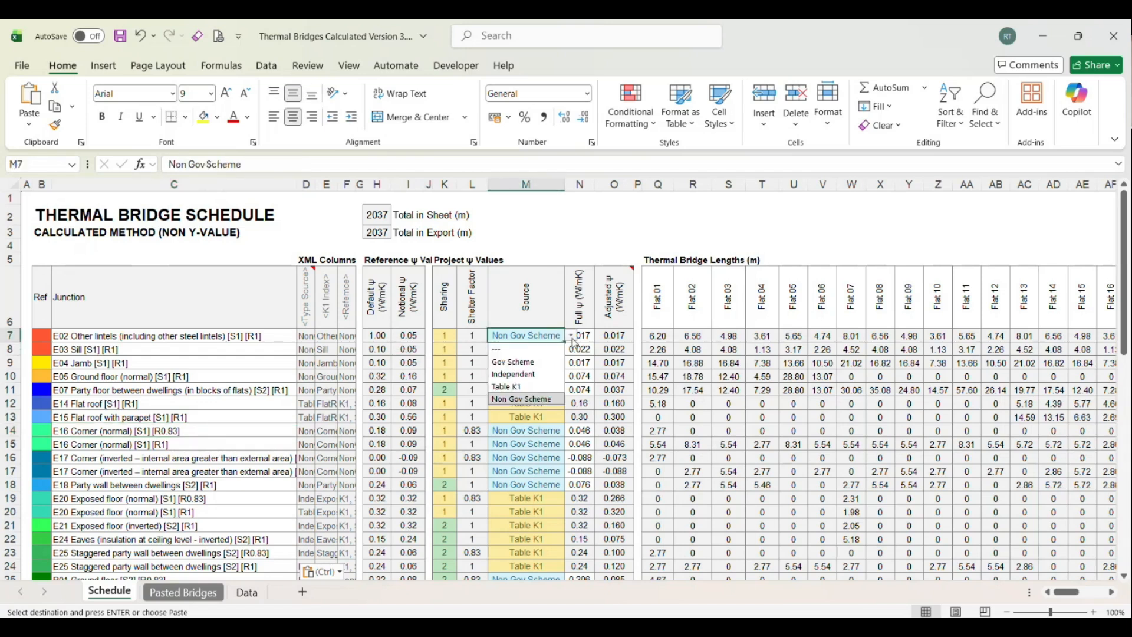
click(587, 243)
click(629, 229)
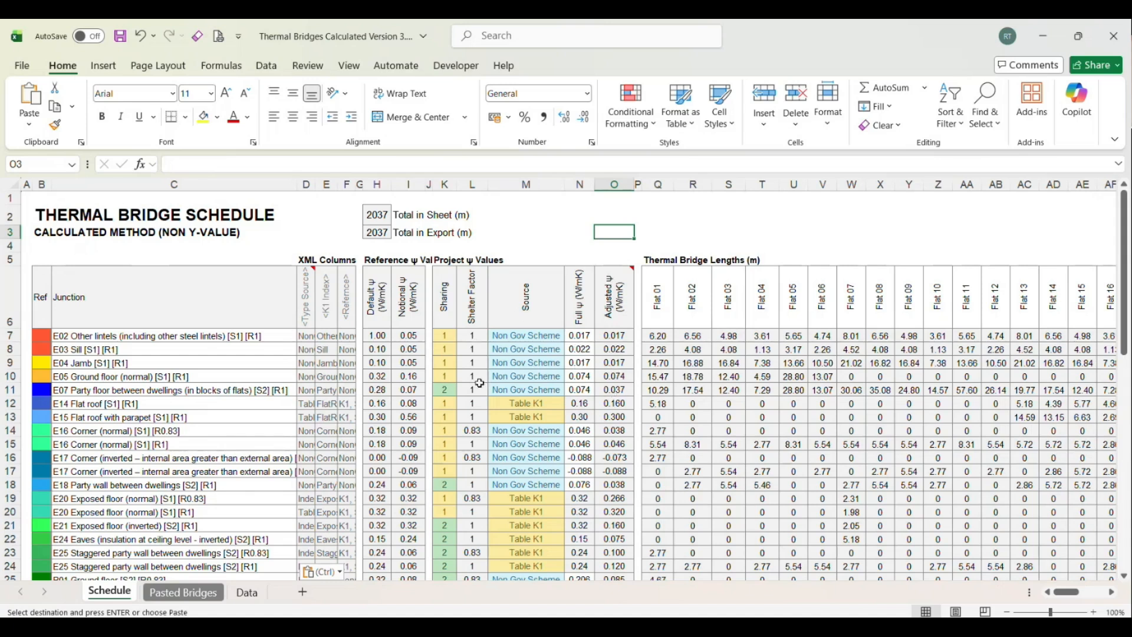
- Inspect the formula behind the Flat 01 length of the E04 Jamb junction
click(911, 233)
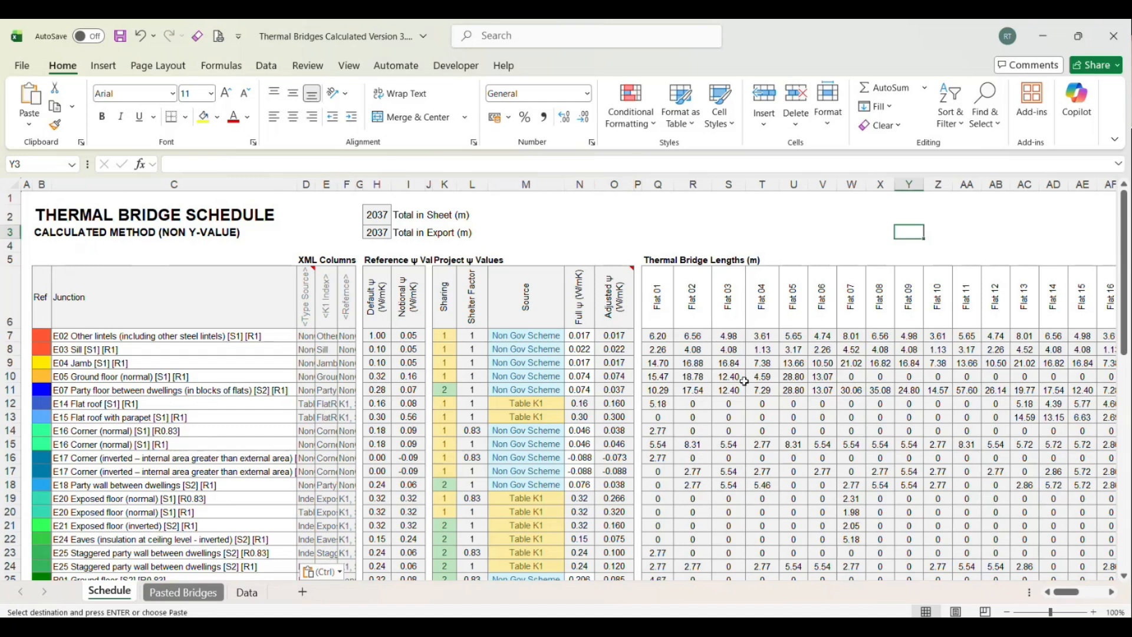
click(662, 365)
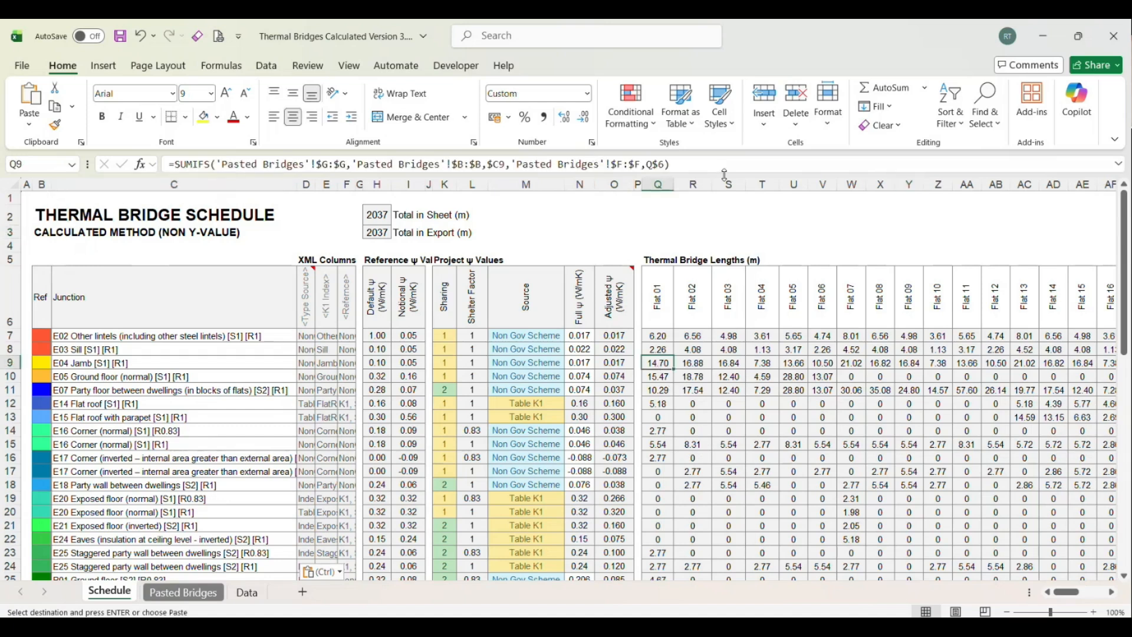
click(729, 214)
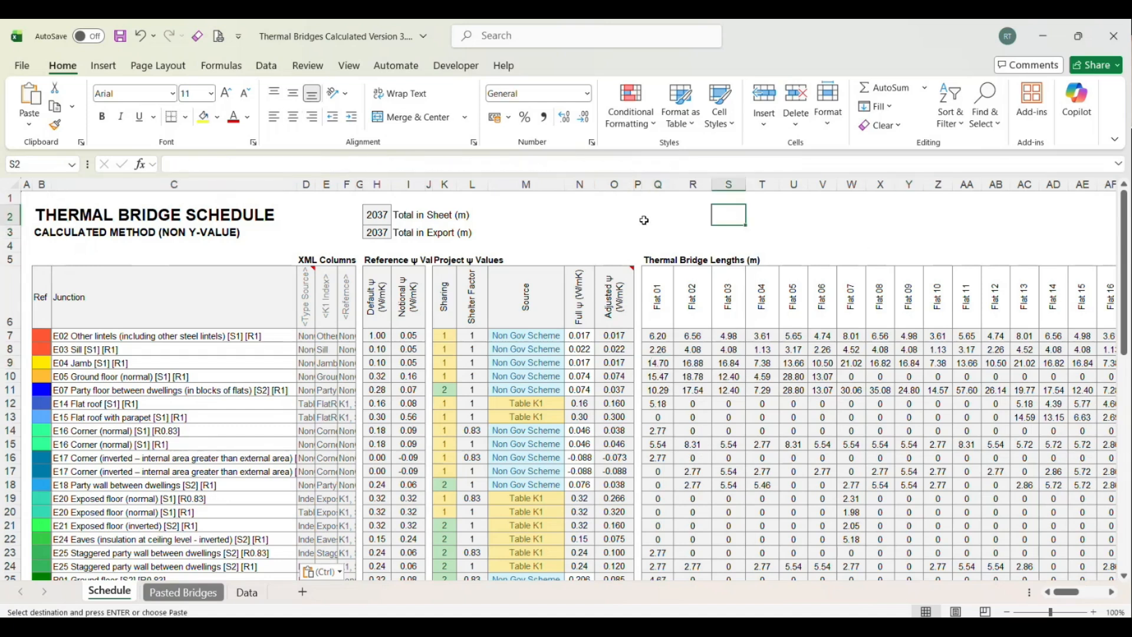
- Copy Flat 01's XML code from the XML Export section and paste it into the empty text box beside the notes
scroll(686, 248, down, 4)
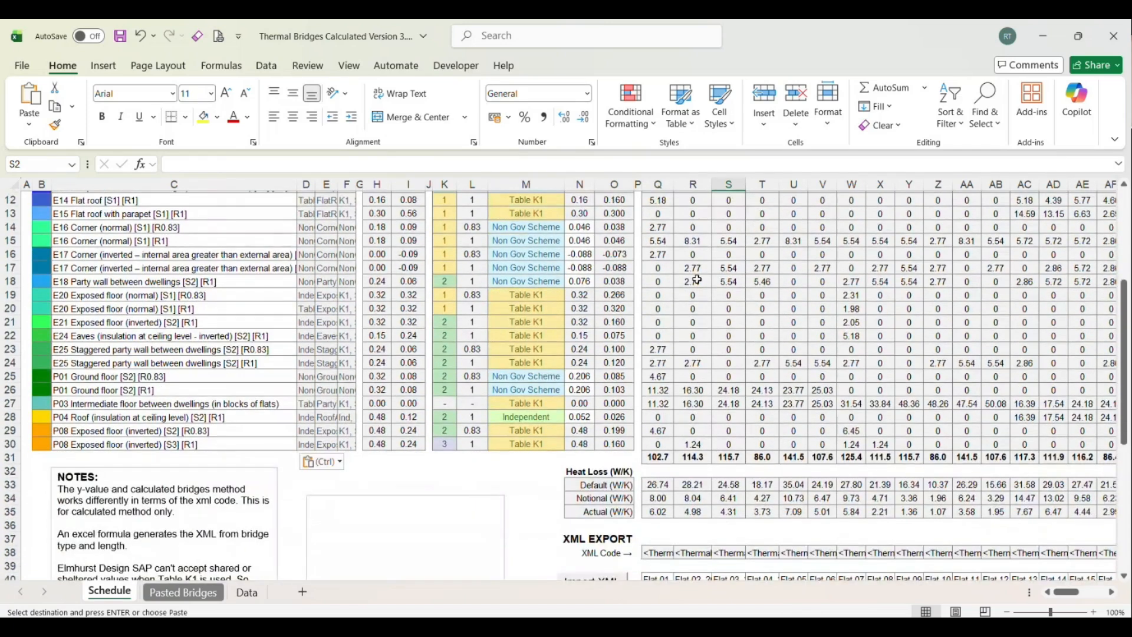
scroll(679, 354, down, 2)
key(ctrl+v)
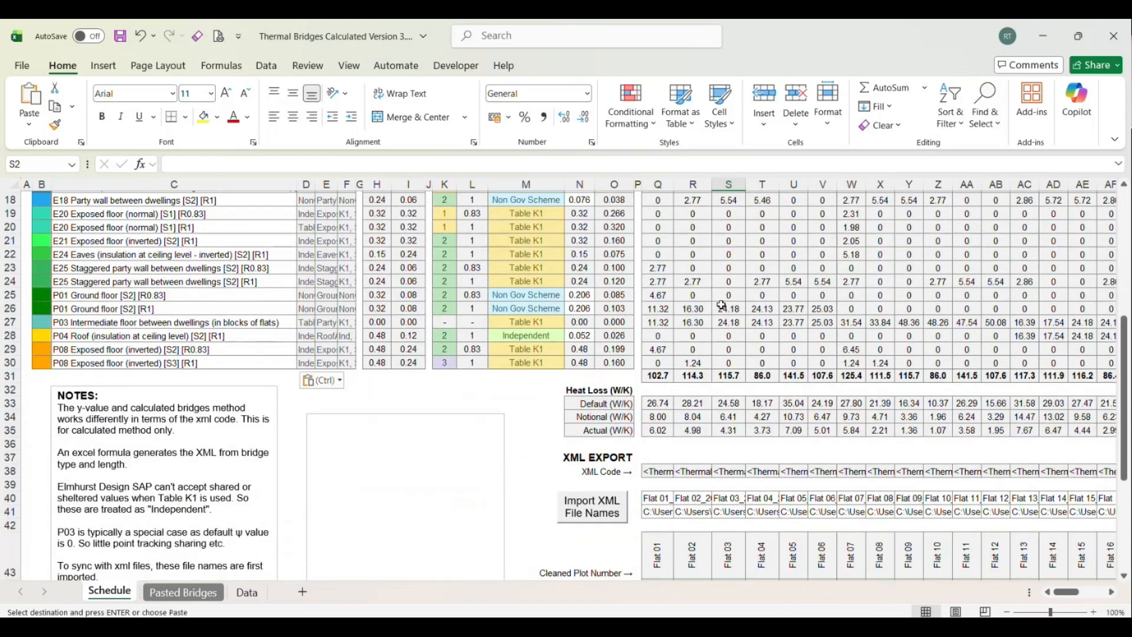
scroll(704, 271, down, 1)
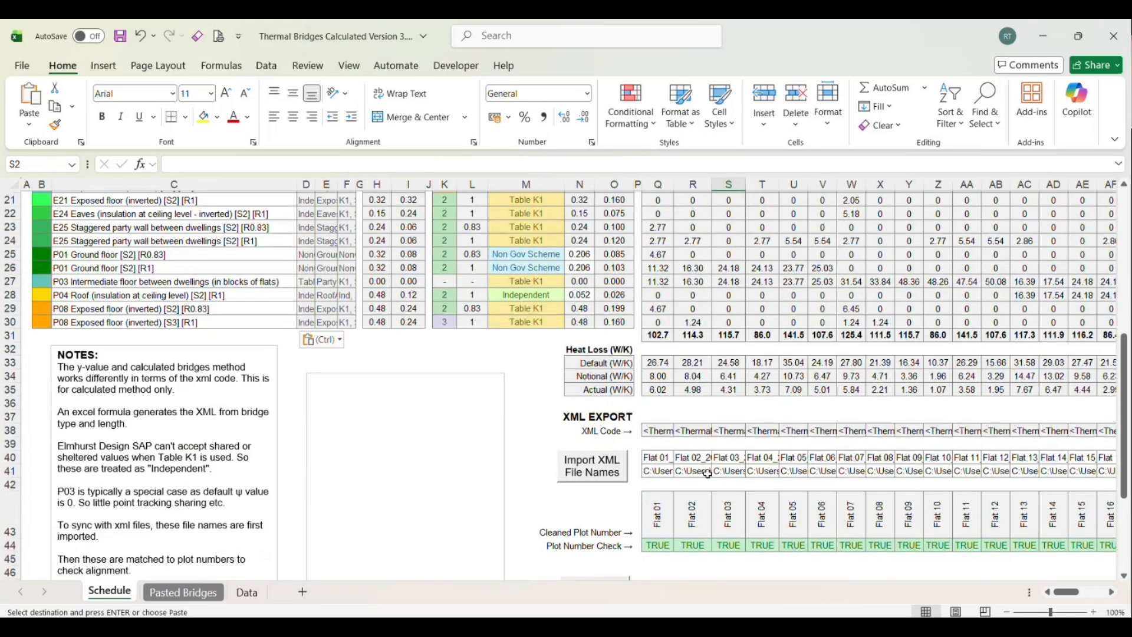
click(659, 432)
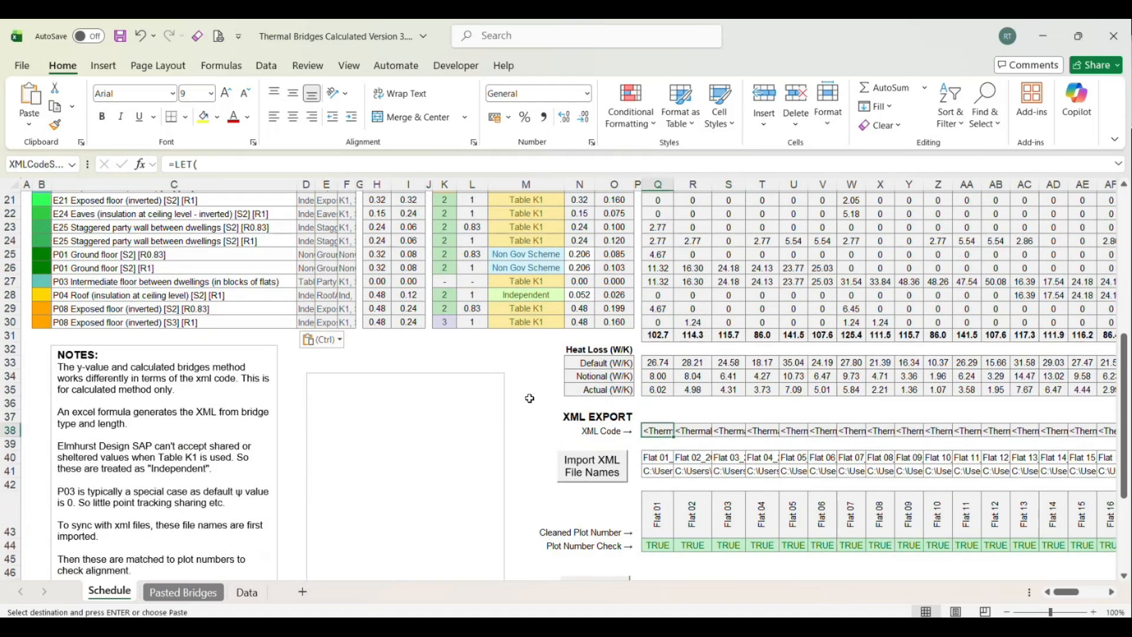
scroll(530, 398, down, 1)
click(337, 362)
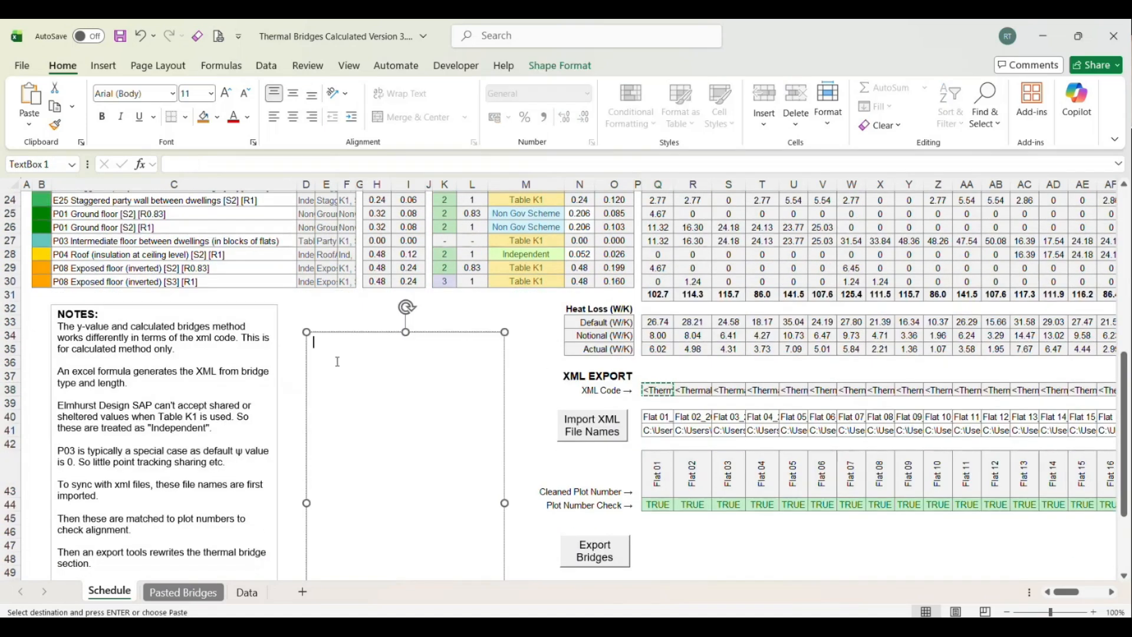
key(ctrl+v)
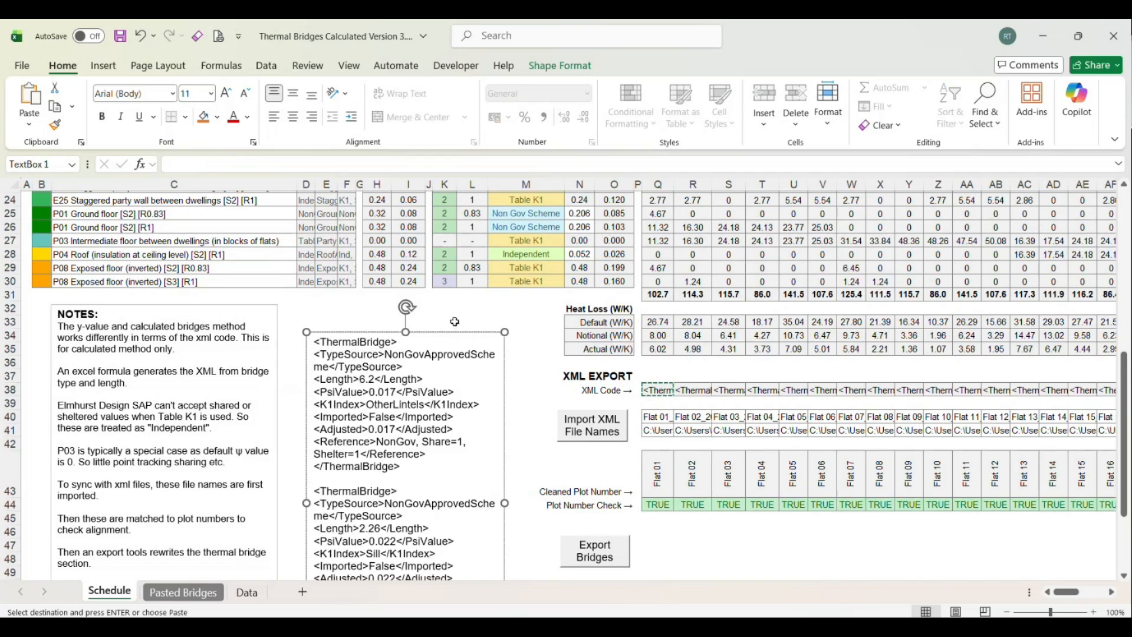
click(455, 322)
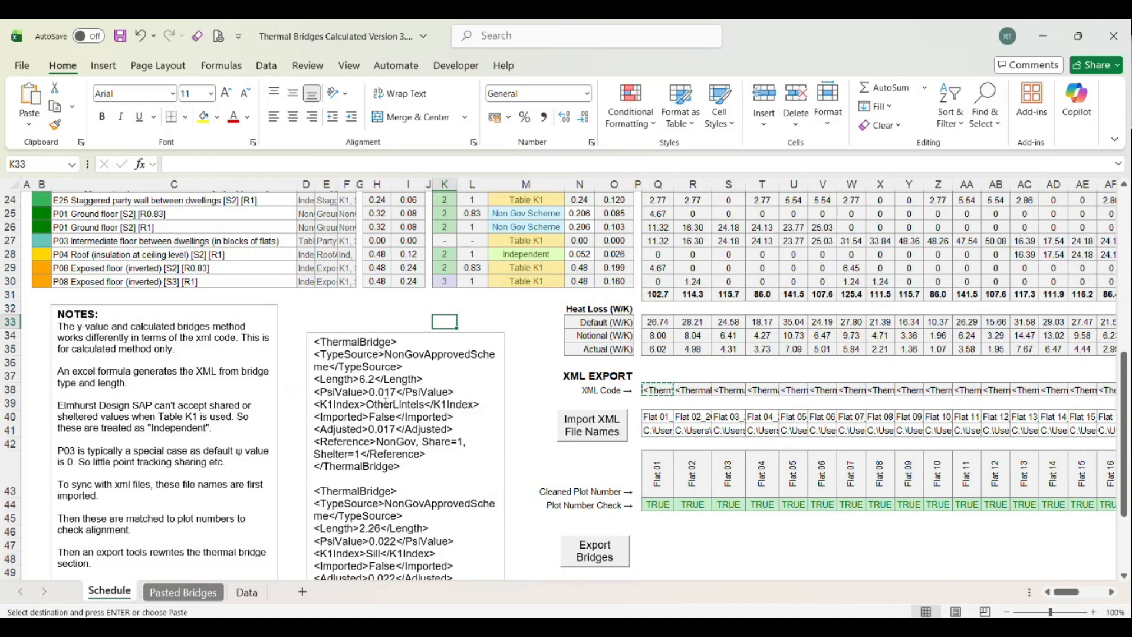
- Examine the pasted XML for the OtherLintels bridge and compare it with the Flat 01 entries in the schedule
drag(386, 403, 426, 405)
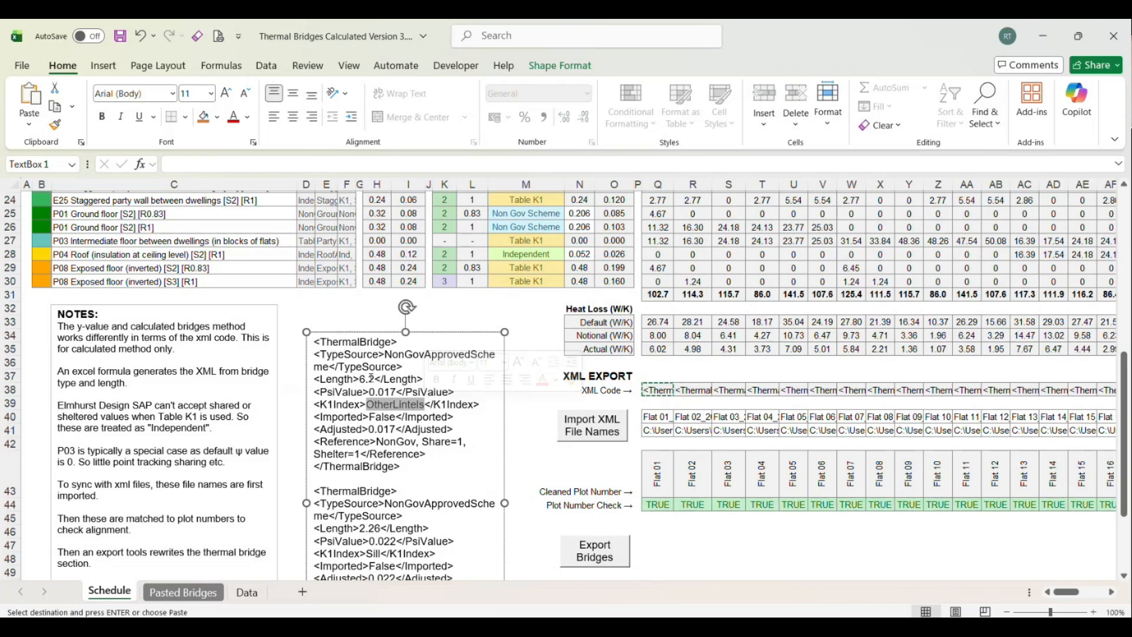
click(452, 308)
scroll(659, 330, up, 8)
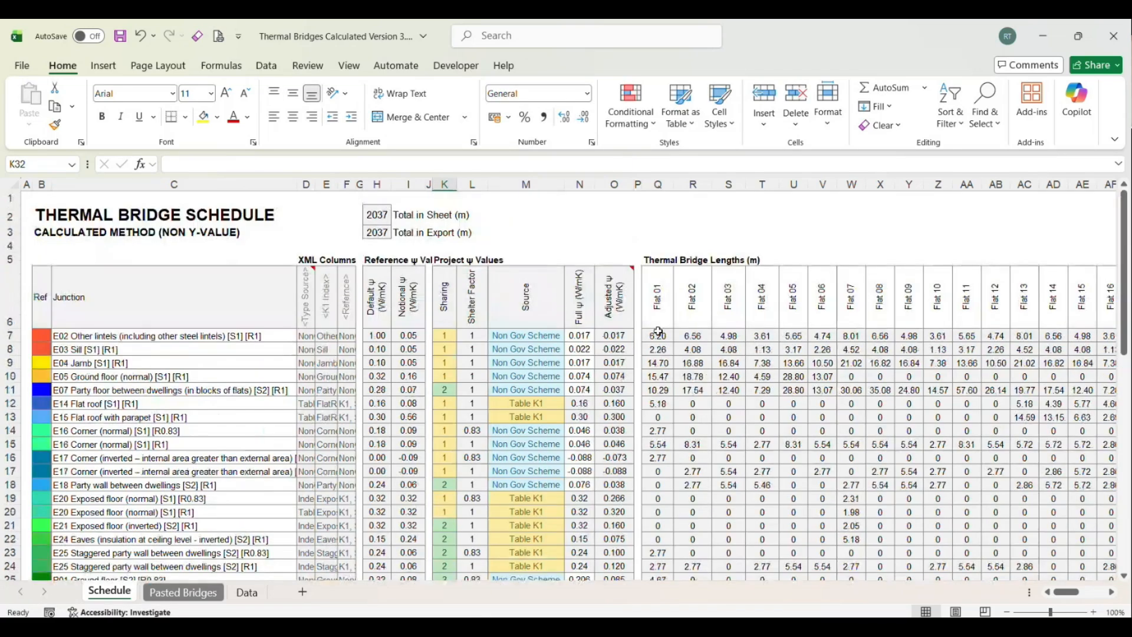
scroll(659, 332, down, 10)
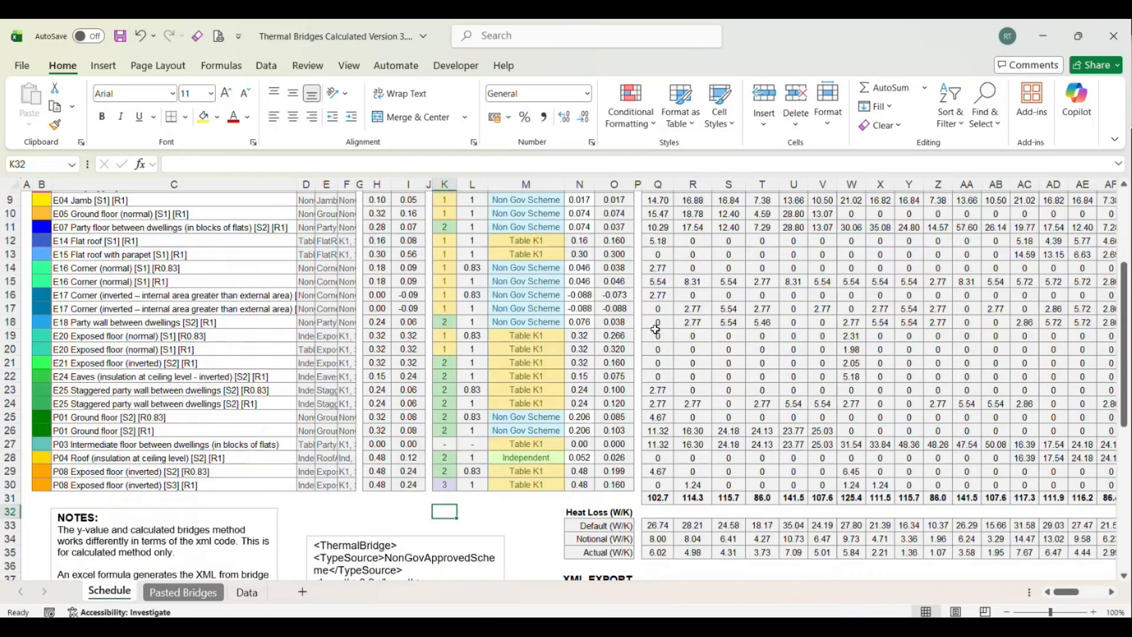
scroll(448, 294, down, 2)
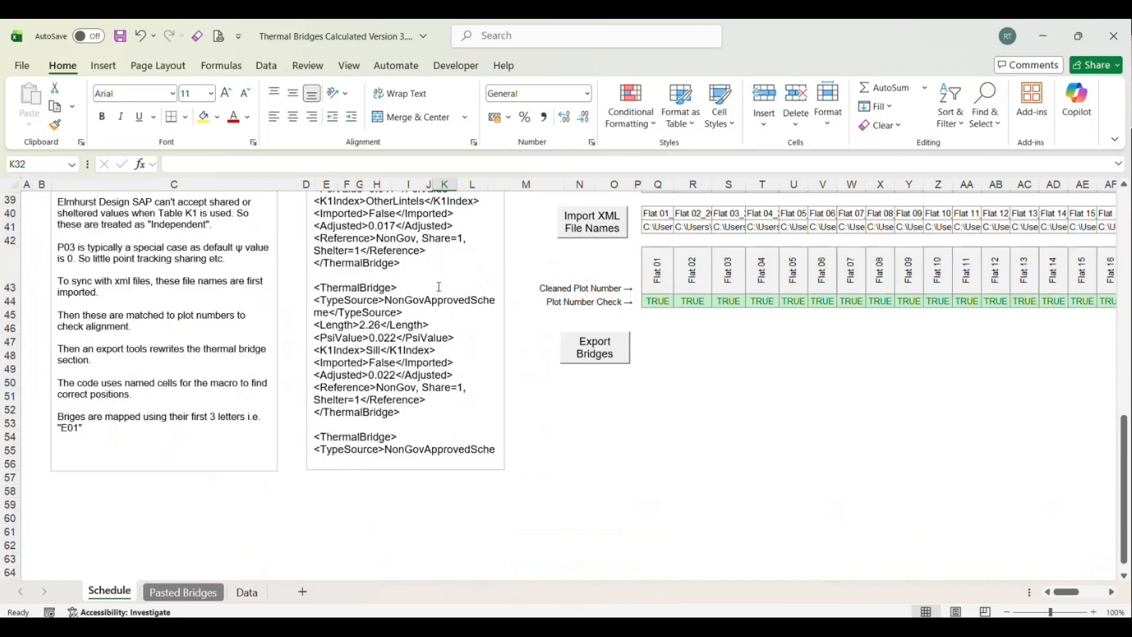
scroll(450, 344, up, 1)
click(528, 294)
scroll(489, 359, up, 11)
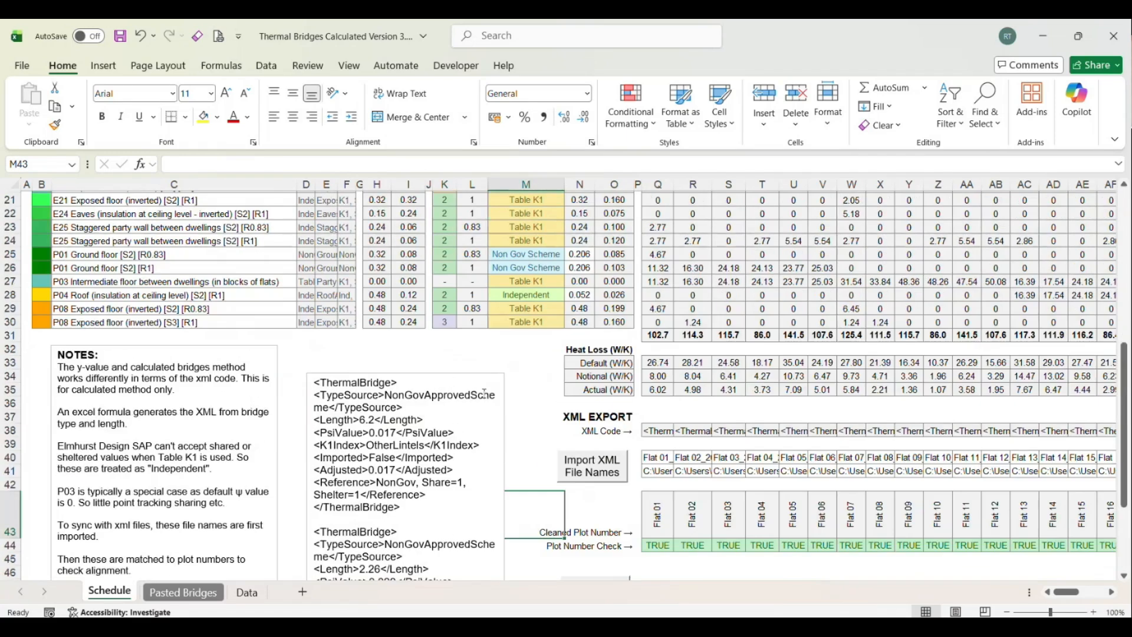
scroll(477, 415, up, 1)
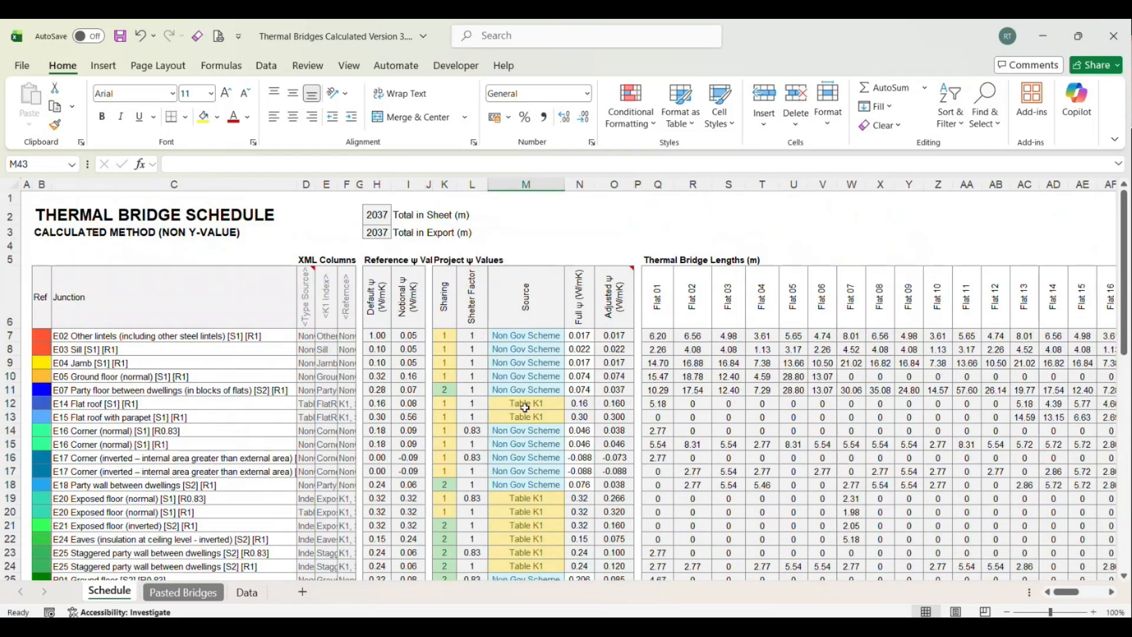
- Switch to SAP 10 Portfolio in the browser, expand the No Bridges group and its subgroup, and review the listed flats
key(alt+Tab)
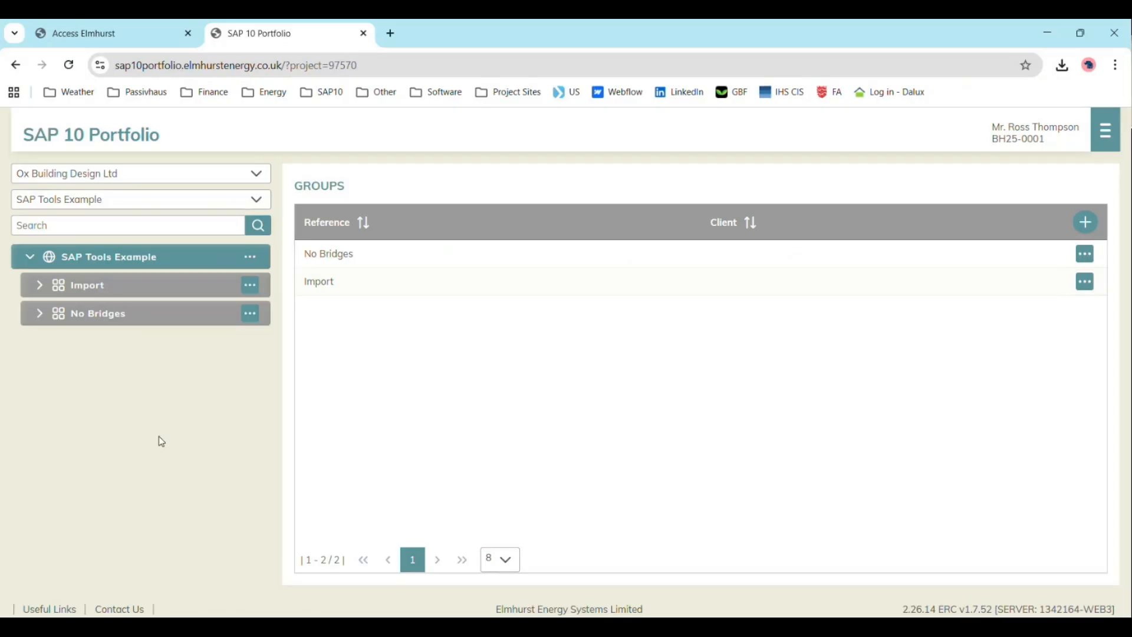
click(40, 314)
click(49, 342)
scroll(157, 472, down, 5)
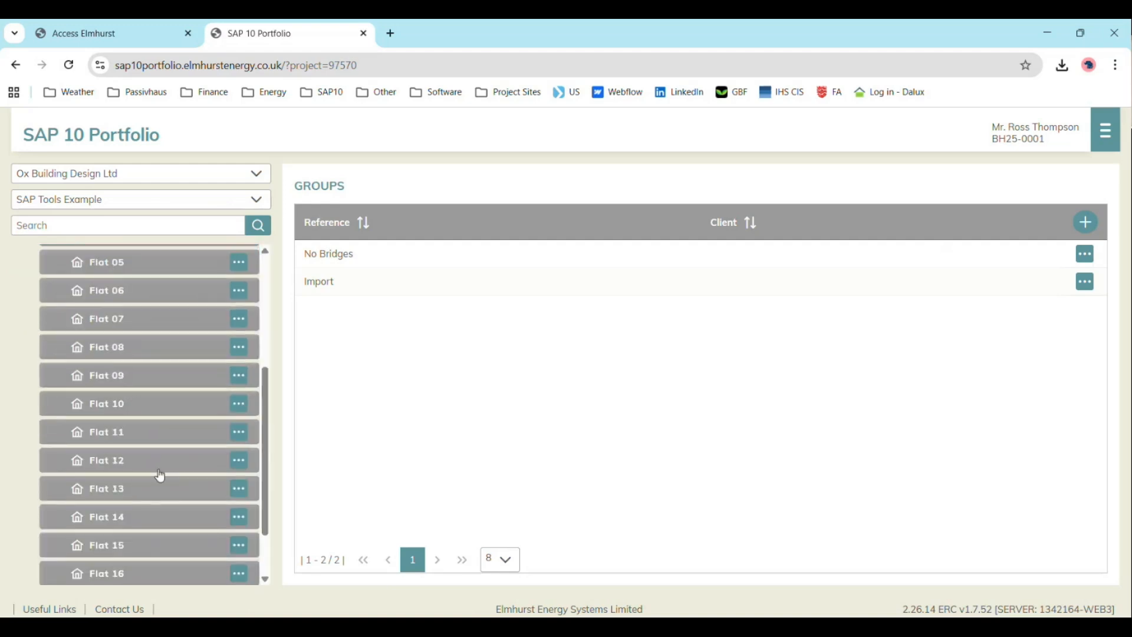
scroll(172, 518, up, 4)
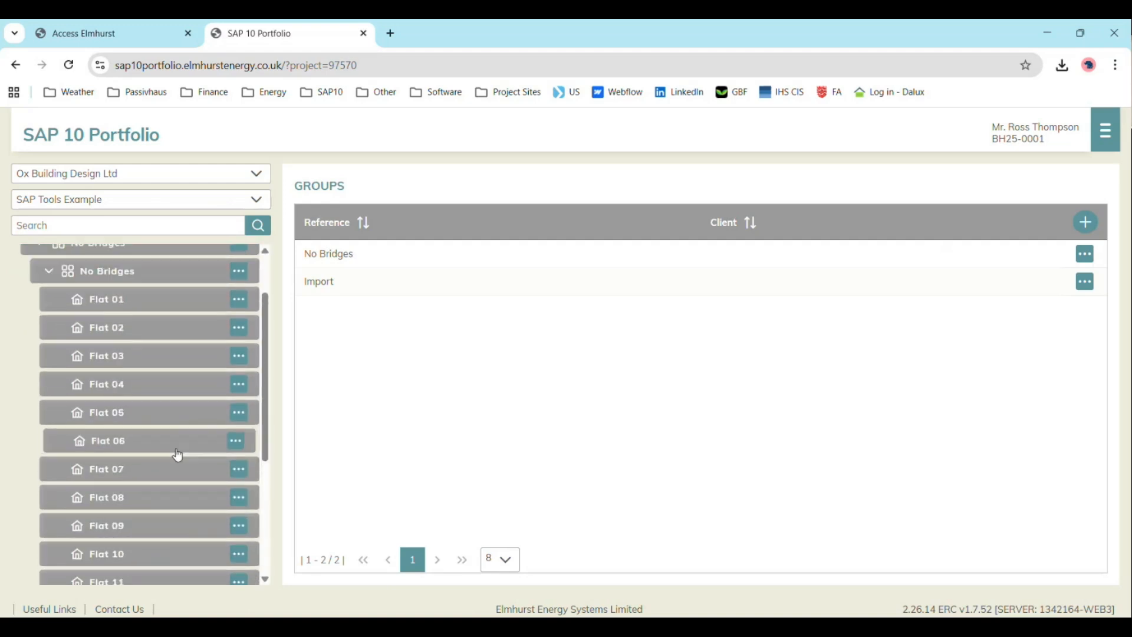
- Open the Flat 01 assessment and view the junction table in its Thermal Bridging section
click(118, 300)
click(334, 351)
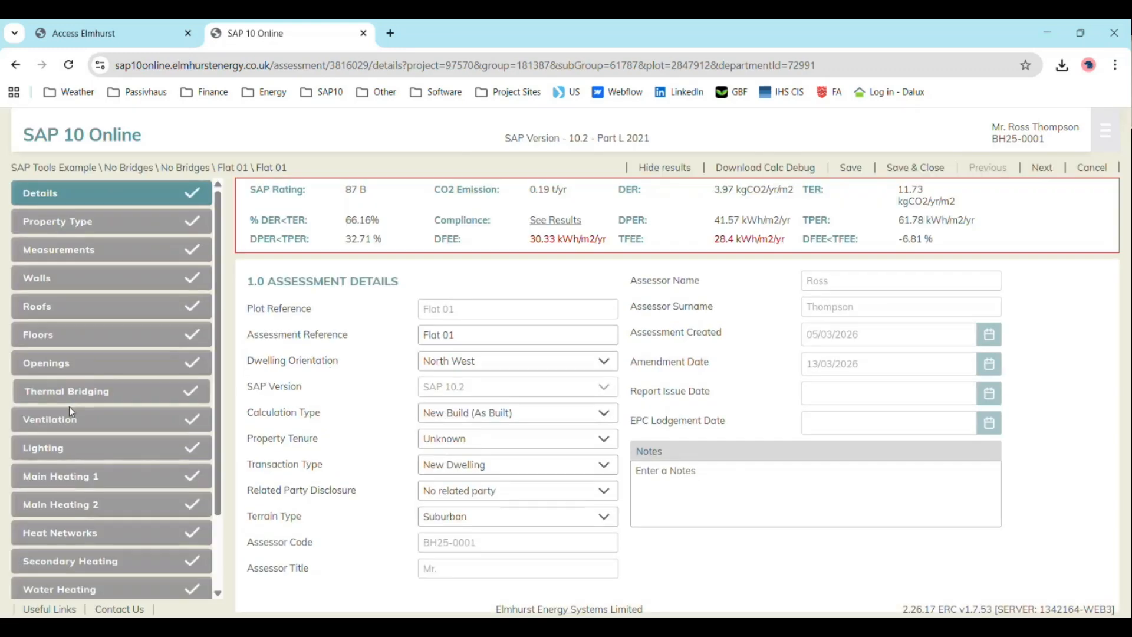
click(72, 392)
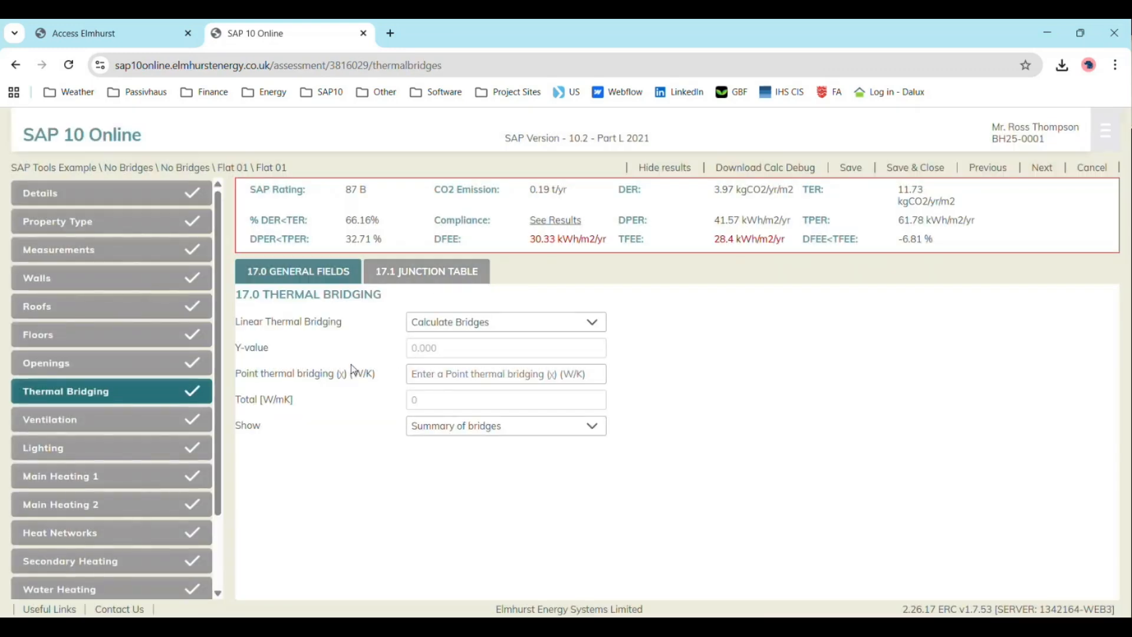
click(461, 289)
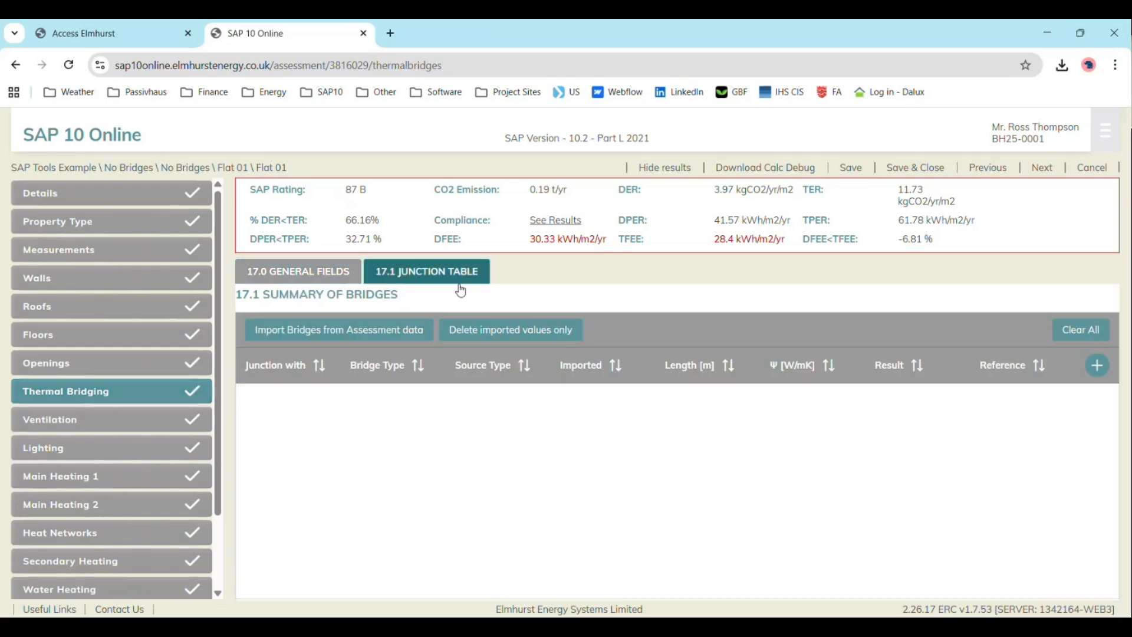
- Close the Flat 01 assessment and export the SAP10 assessment XMLs for all No Bridges flats in the SAP Tools Example project
click(1102, 170)
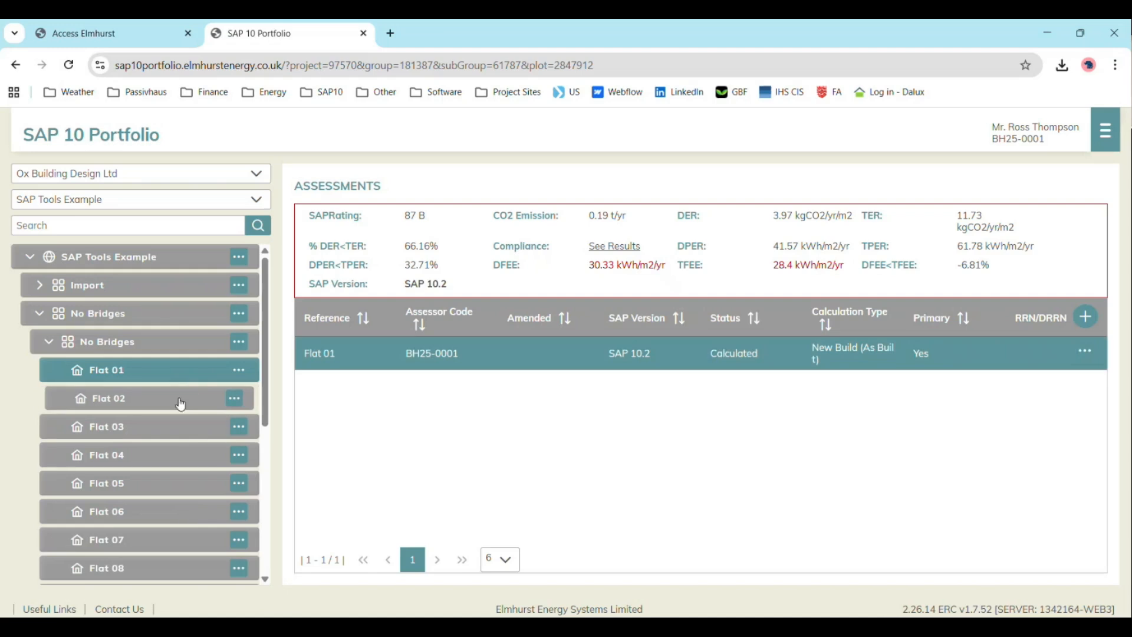
click(239, 257)
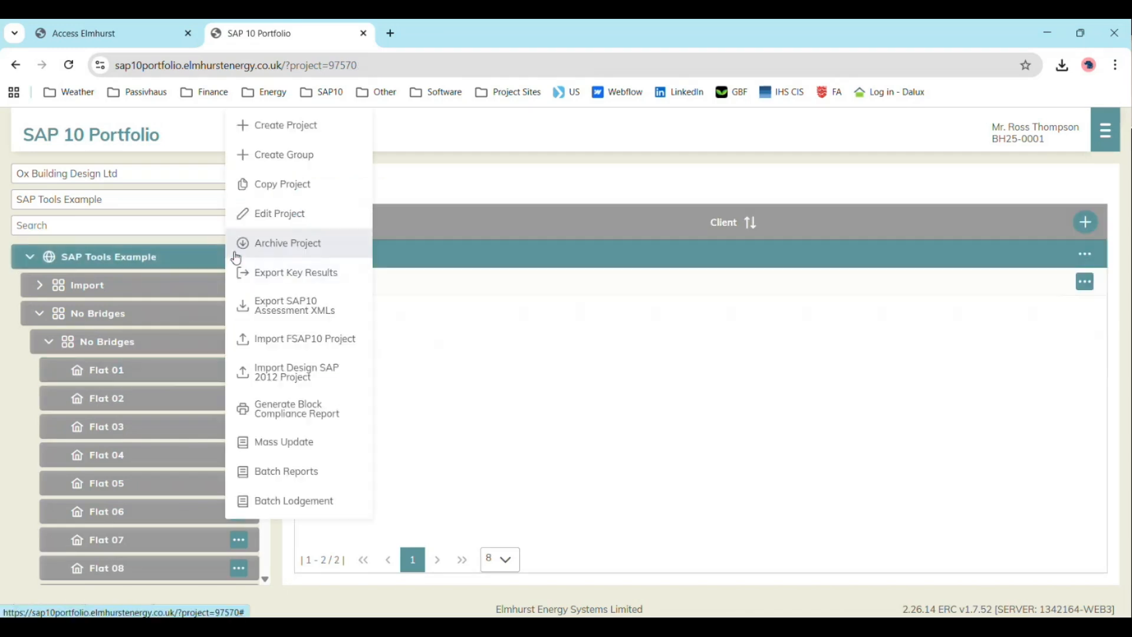
click(321, 307)
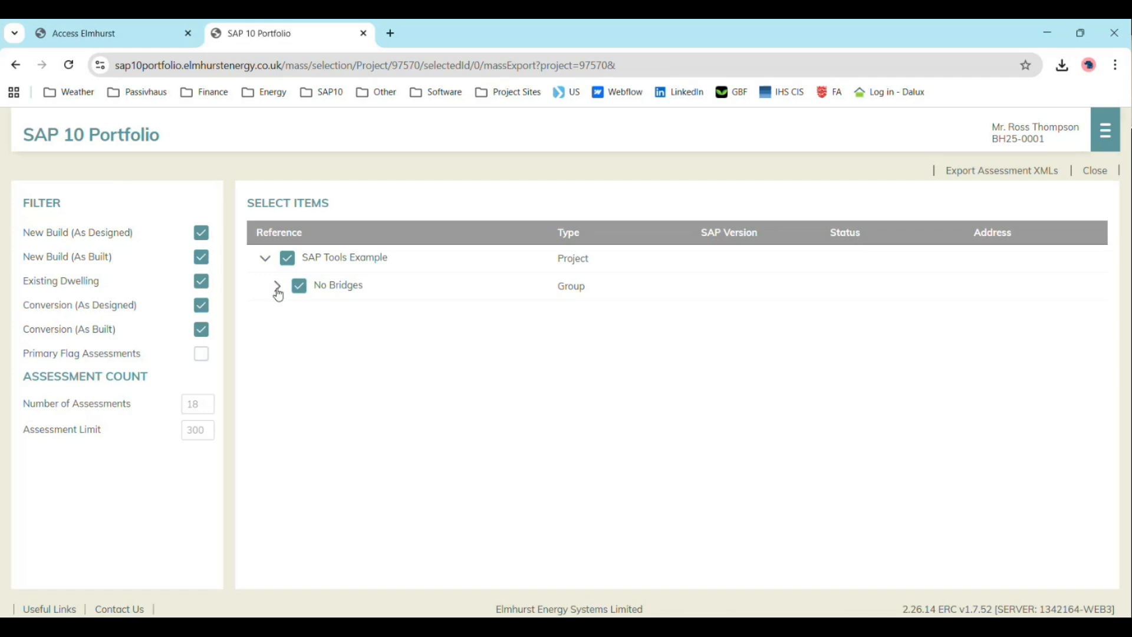
click(277, 285)
scroll(380, 506, down, 3)
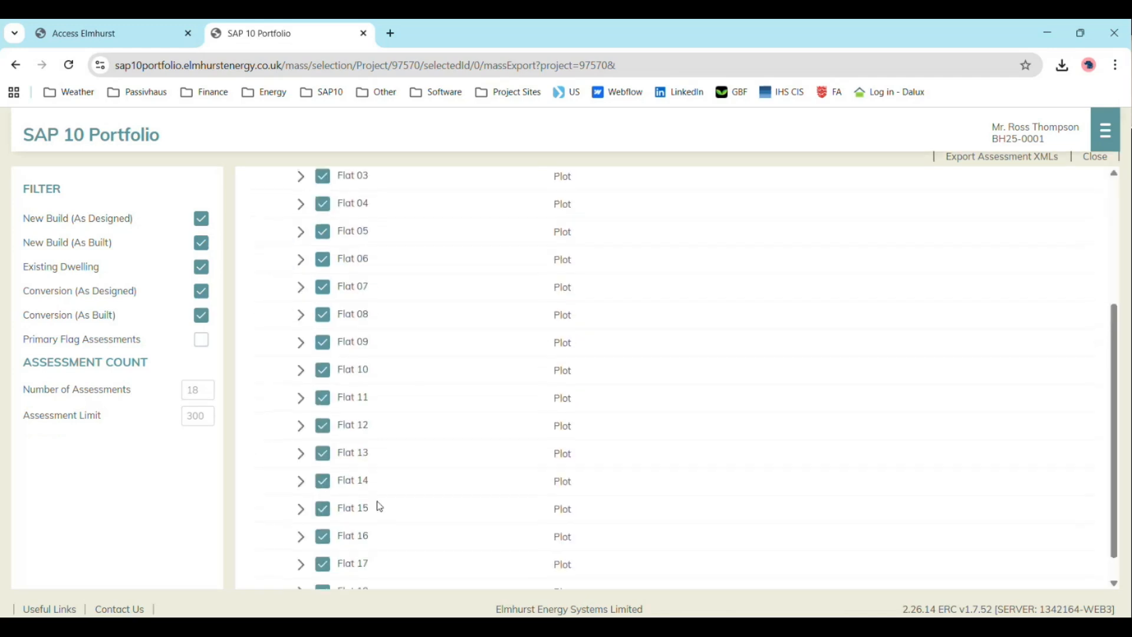
scroll(967, 246, up, 3)
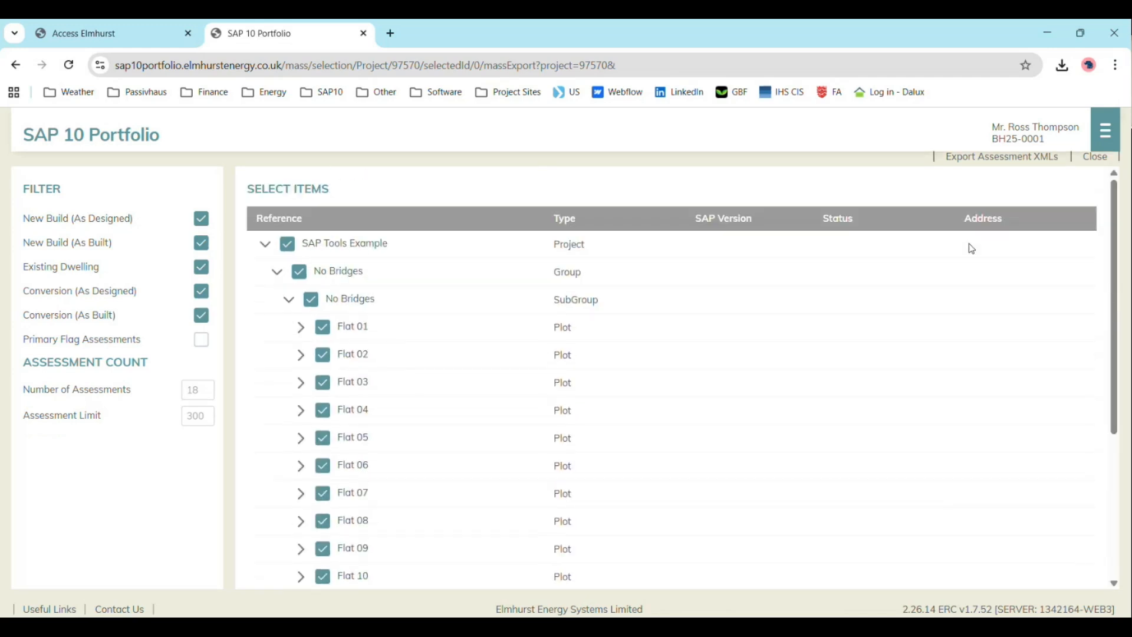
click(1004, 158)
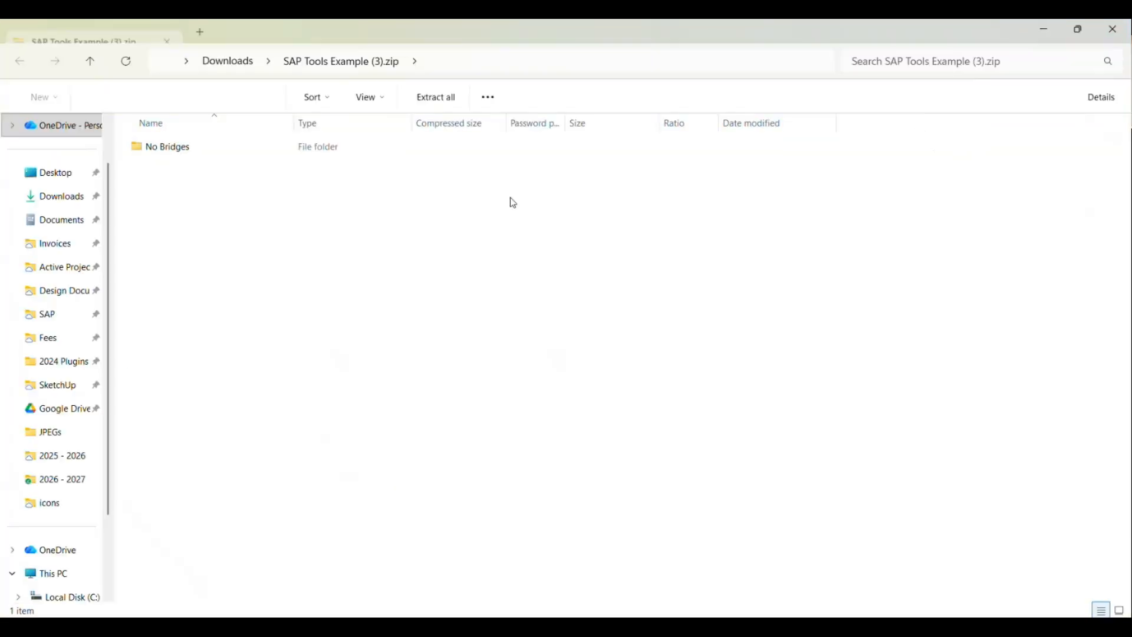
- Open the Flat 07 XML file inside the exported zip's No Bridges folders and examine its assessment data
double_click(189, 148)
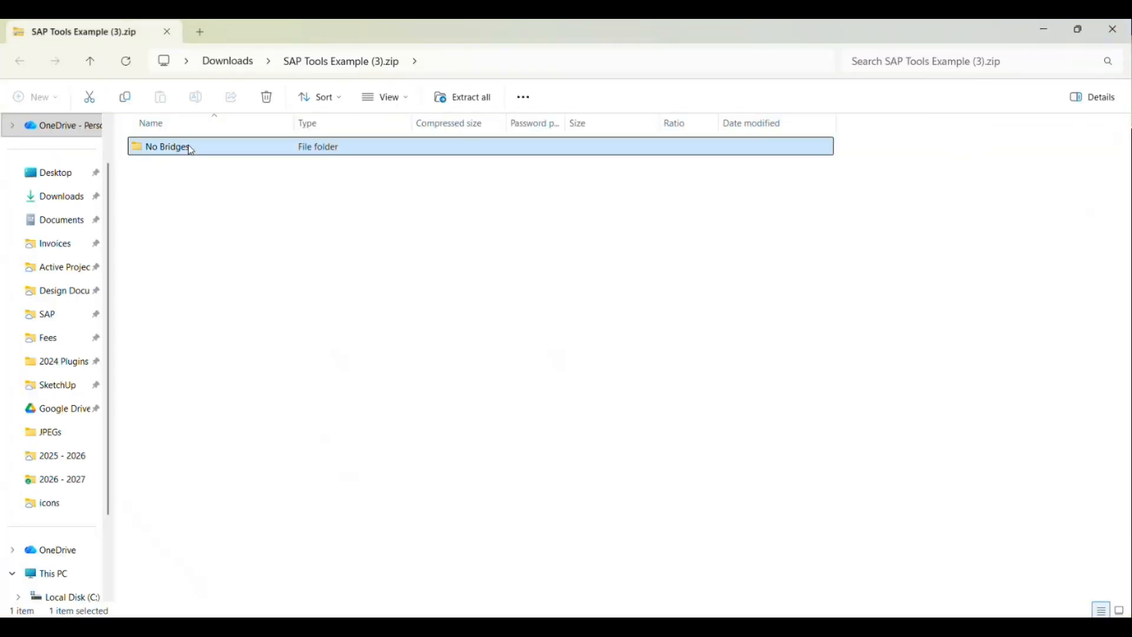
double_click(189, 154)
double_click(236, 277)
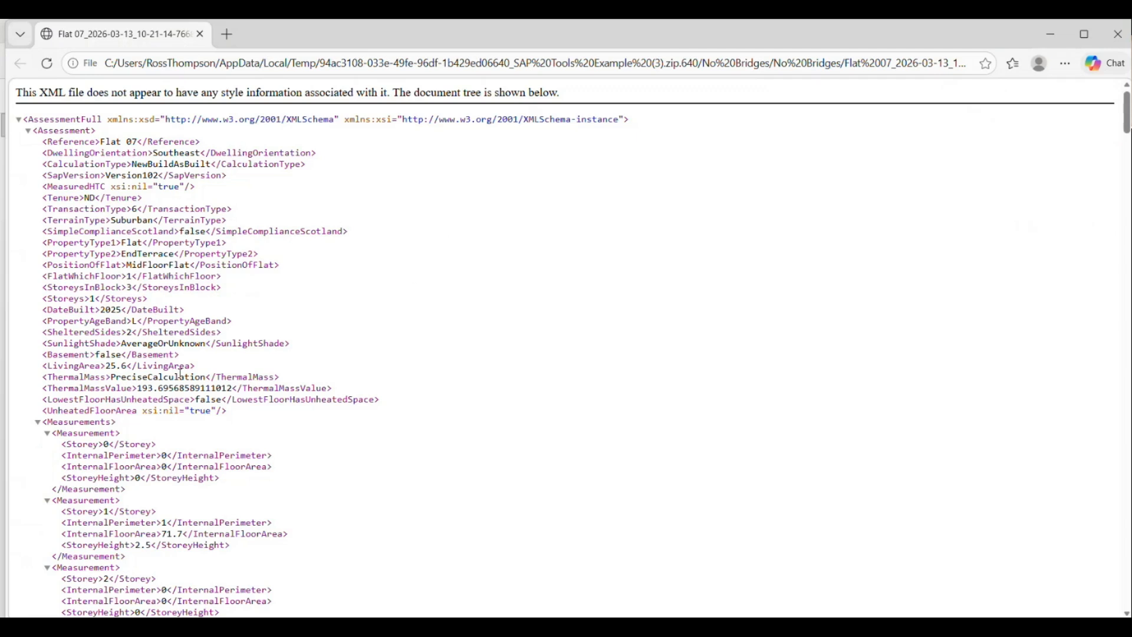
scroll(440, 258, down, 10)
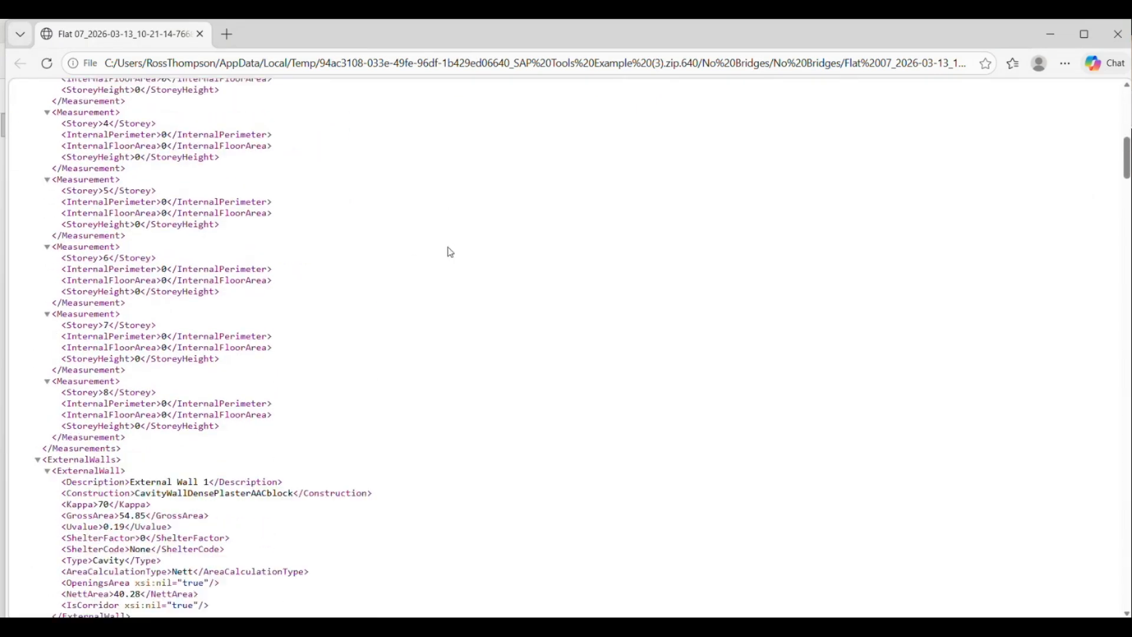
scroll(451, 253, down, 13)
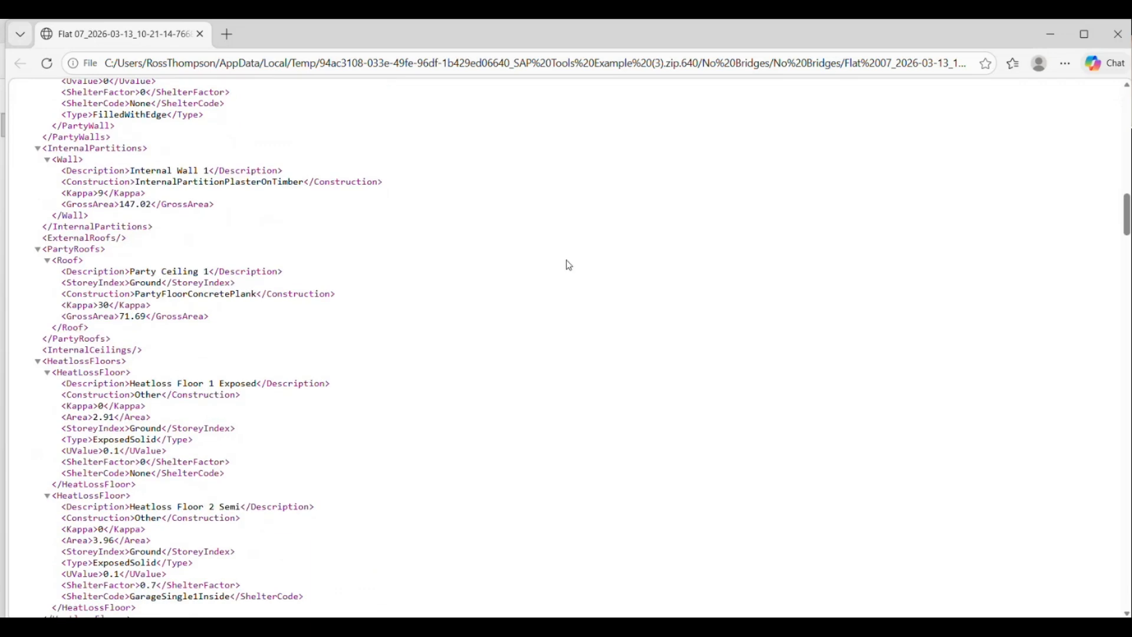
- Switch to the Excel schedule and import the XML file names for Flat 01 to Flat 18 from the Desktop's No Bridges folder
key(alt+Tab)
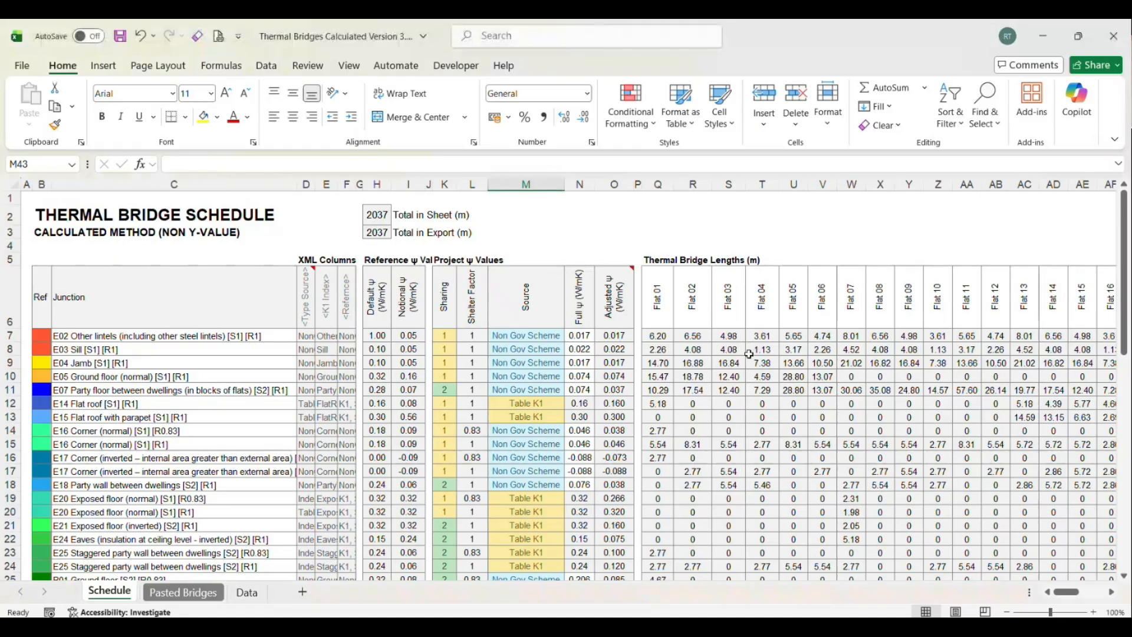
click(748, 349)
scroll(746, 359, down, 6)
scroll(746, 358, down, 6)
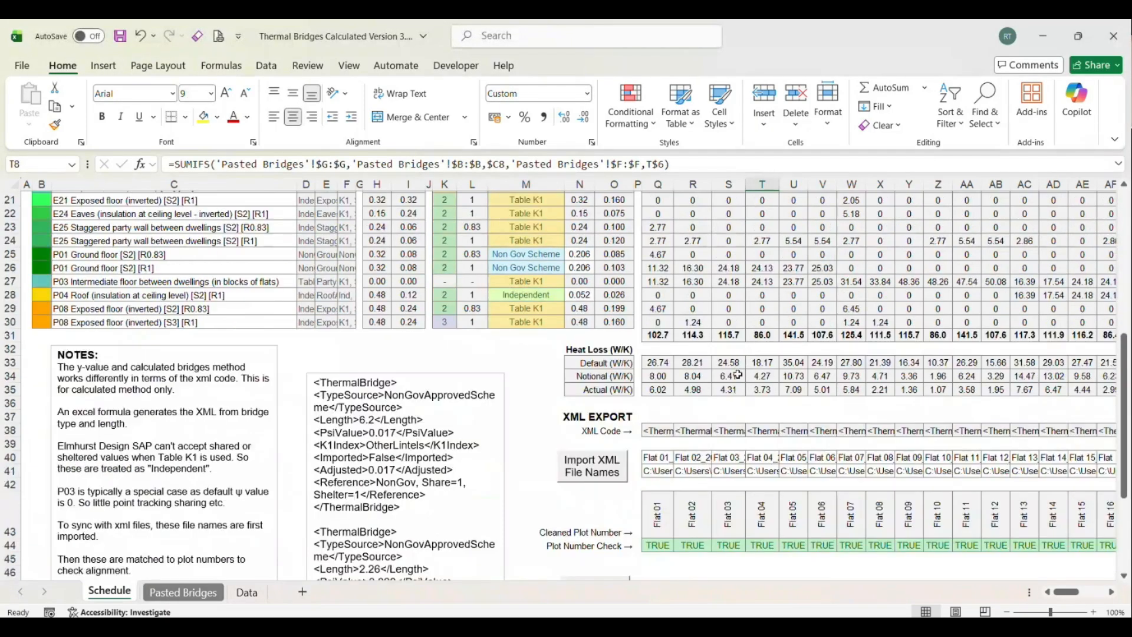
click(729, 491)
click(602, 307)
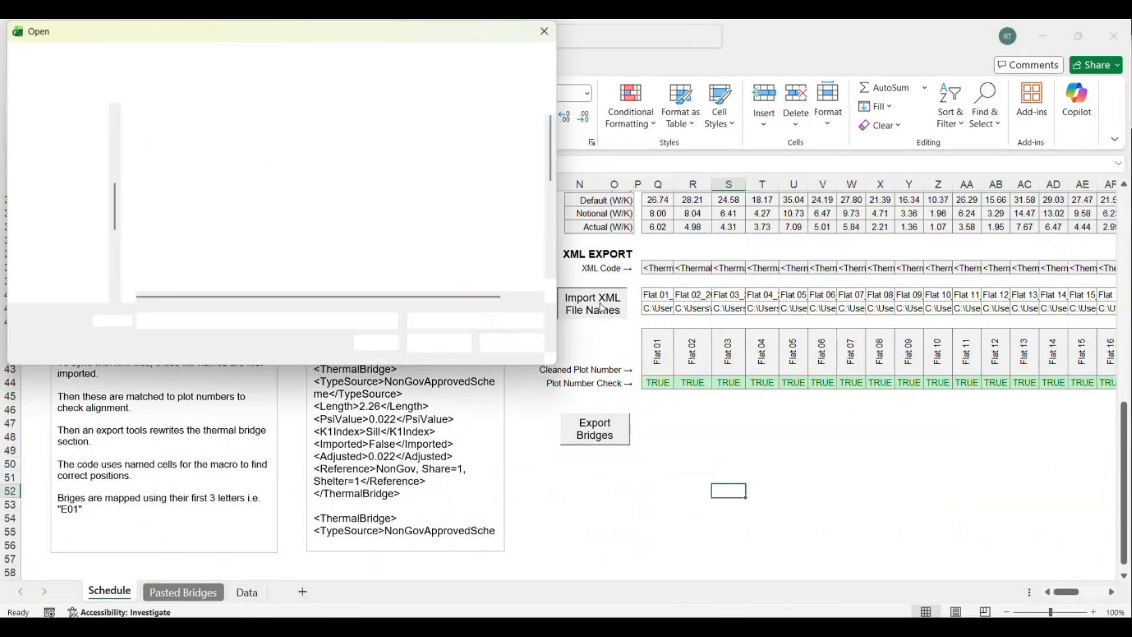
click(253, 167)
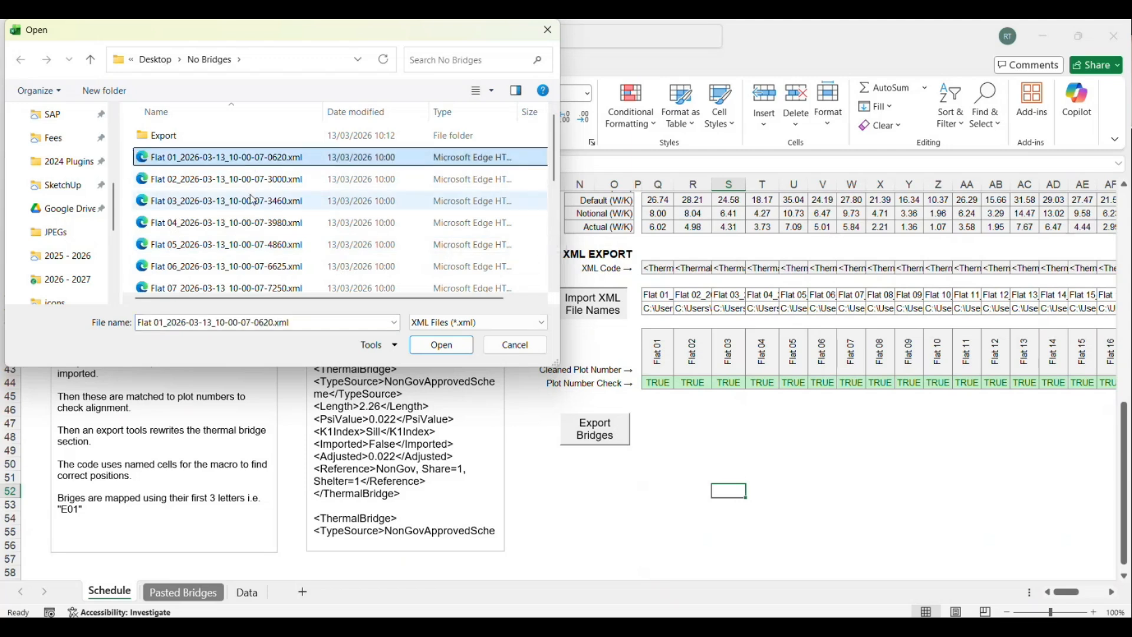
scroll(273, 283, down, 4)
shift+click(273, 283)
click(466, 345)
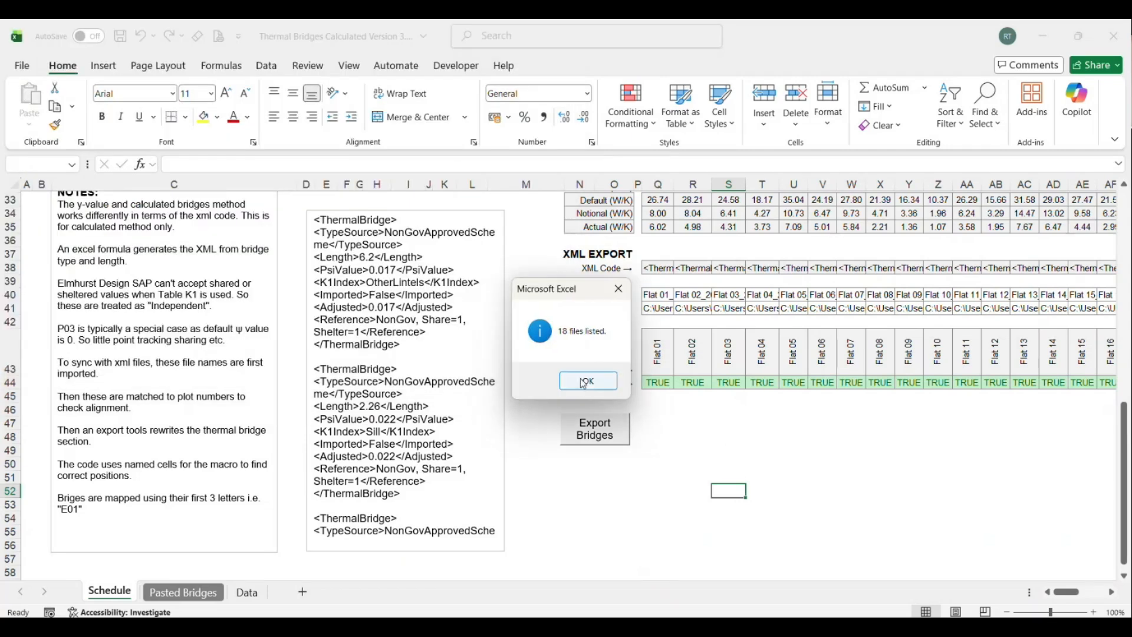
click(586, 378)
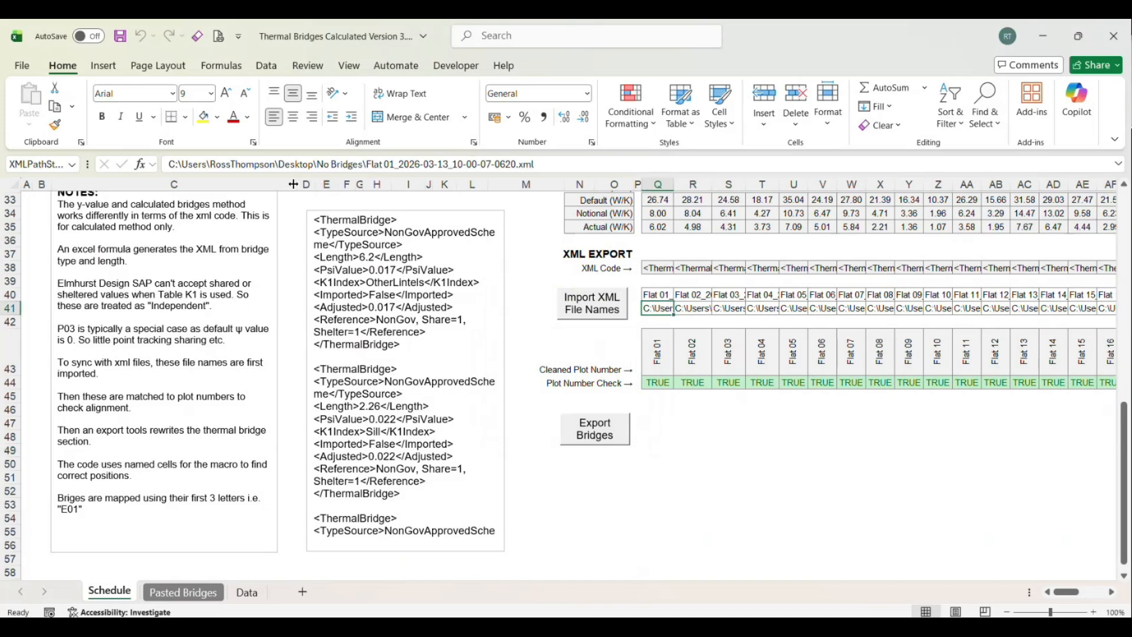
- Check Flat 01's imported file name, cleaned plot number formula and plot number check against the flat headings of the bridge schedule
click(765, 487)
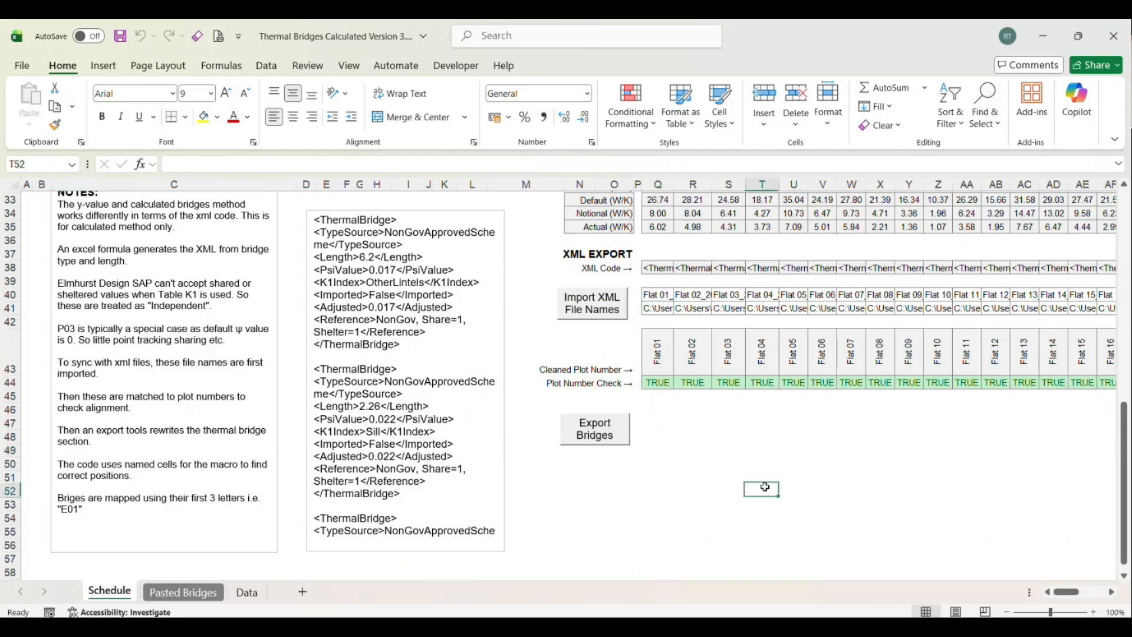
click(669, 384)
click(658, 346)
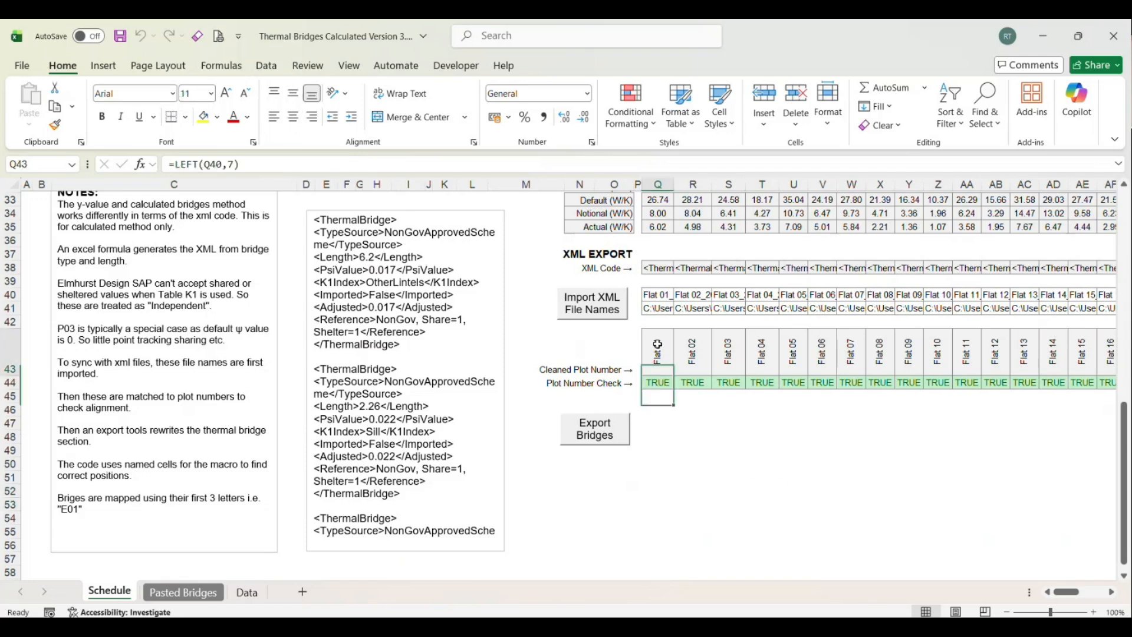
click(726, 490)
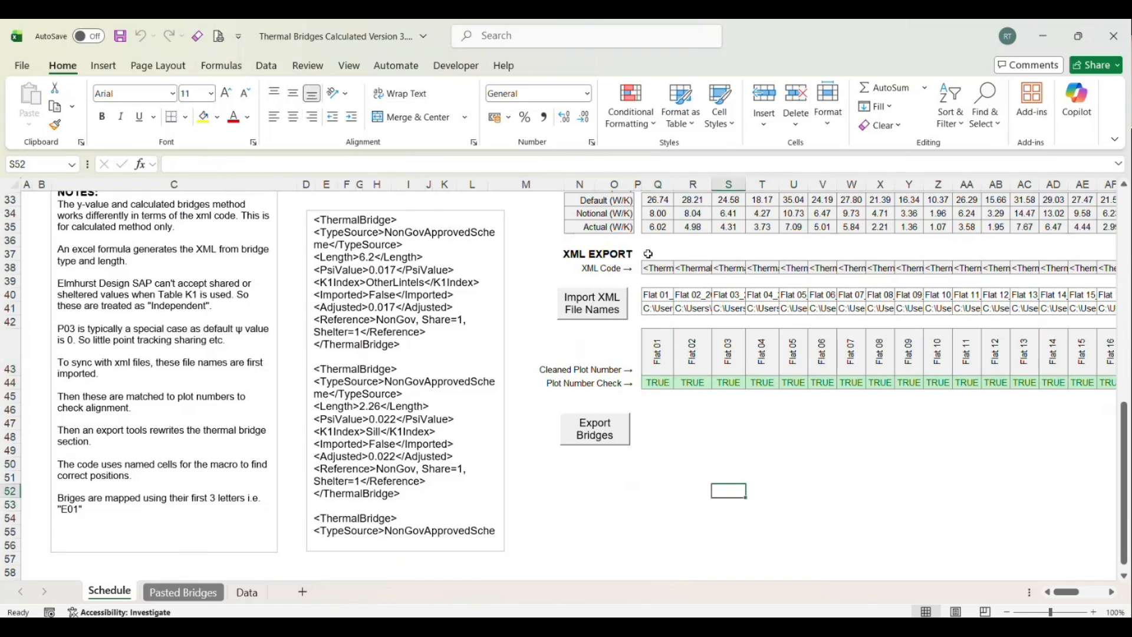
click(655, 295)
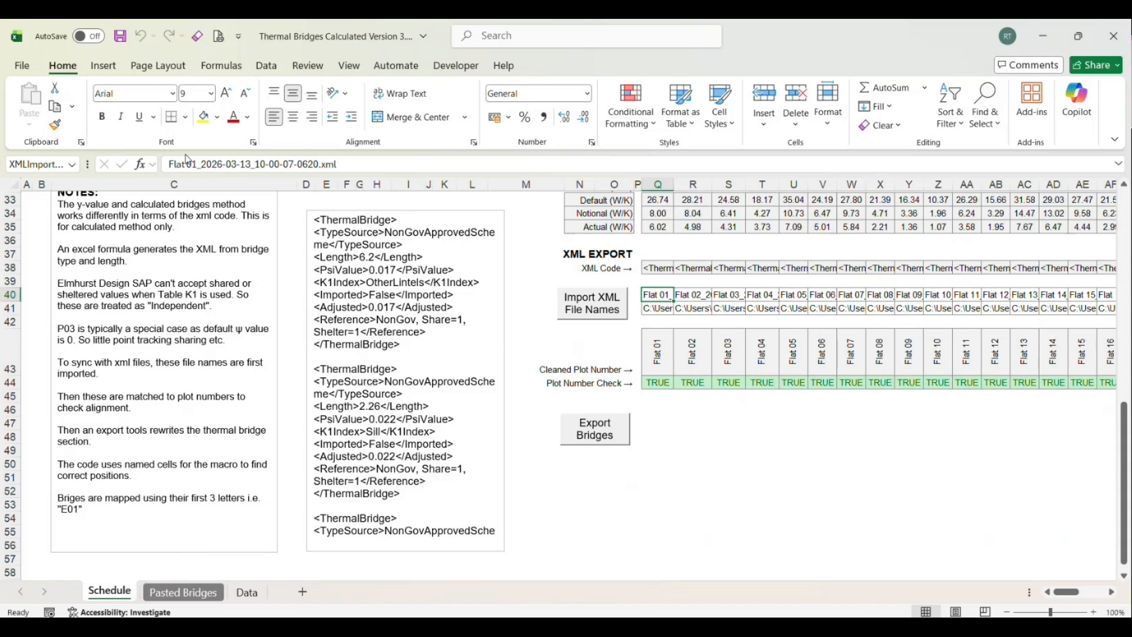
click(773, 493)
scroll(665, 357, up, 11)
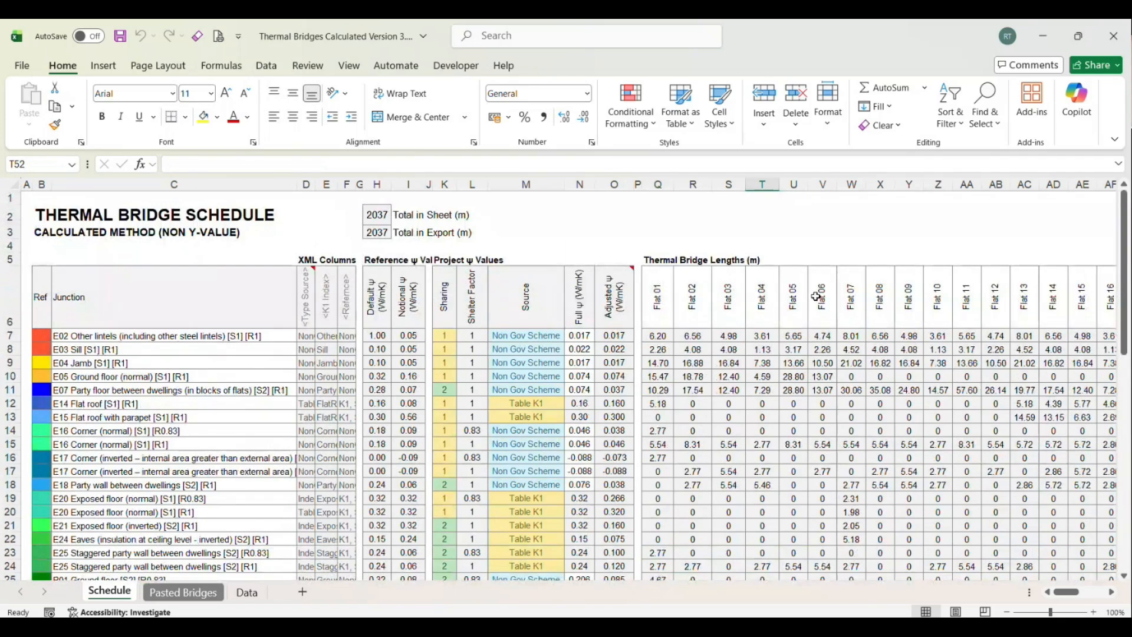
scroll(816, 297, down, 10)
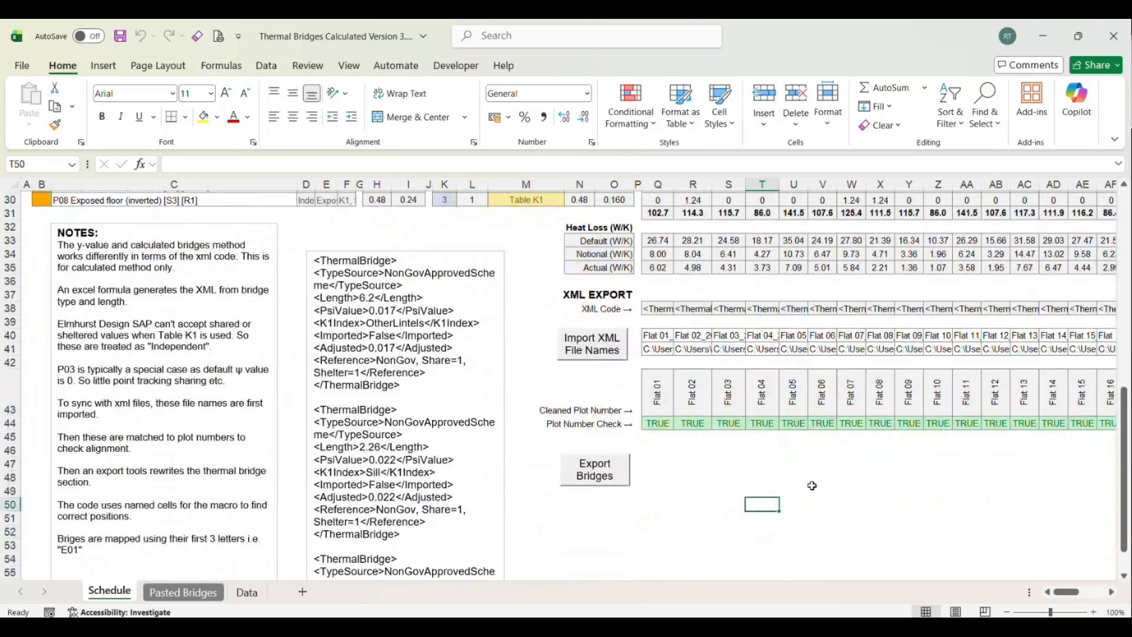
click(813, 489)
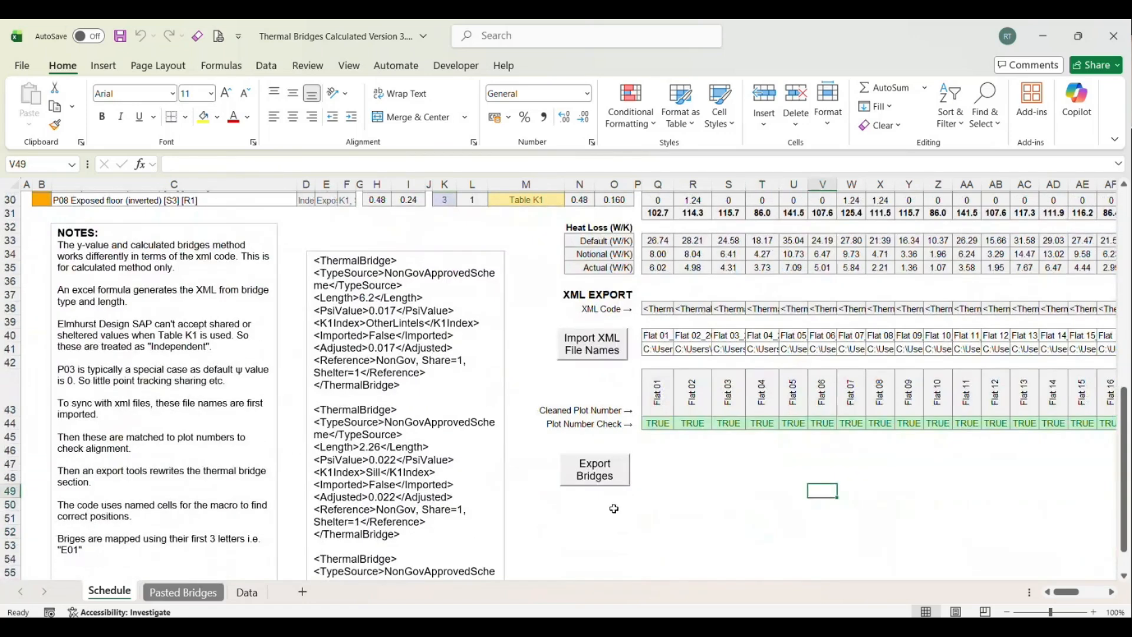
- Export the bridges into updated XML files, saving them to the Export folder inside No Bridges
click(602, 474)
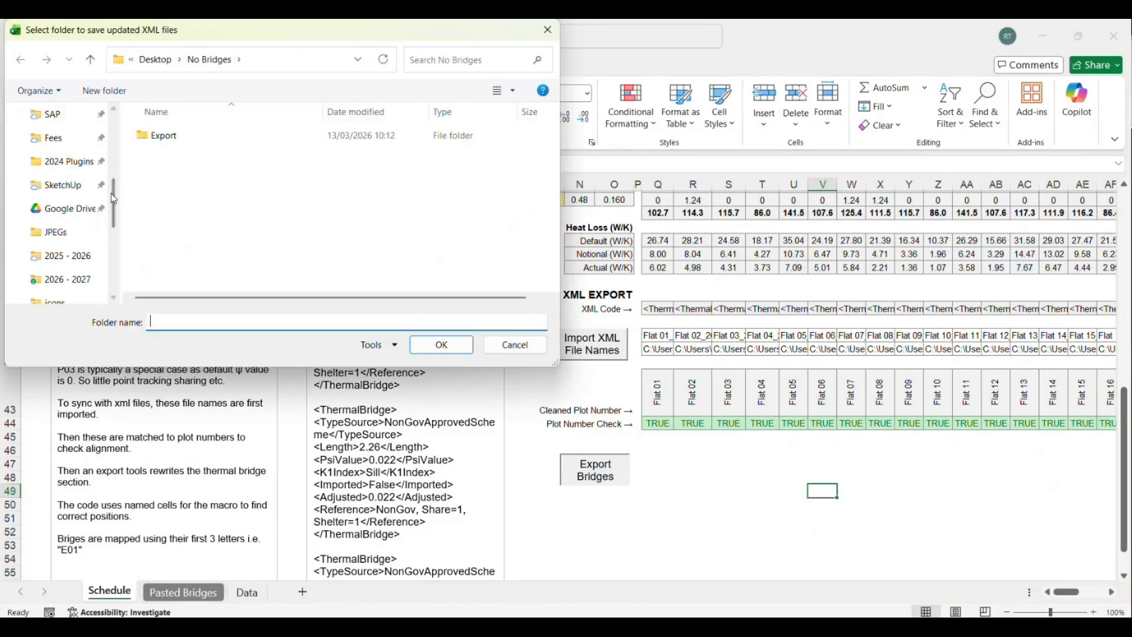
double_click(156, 140)
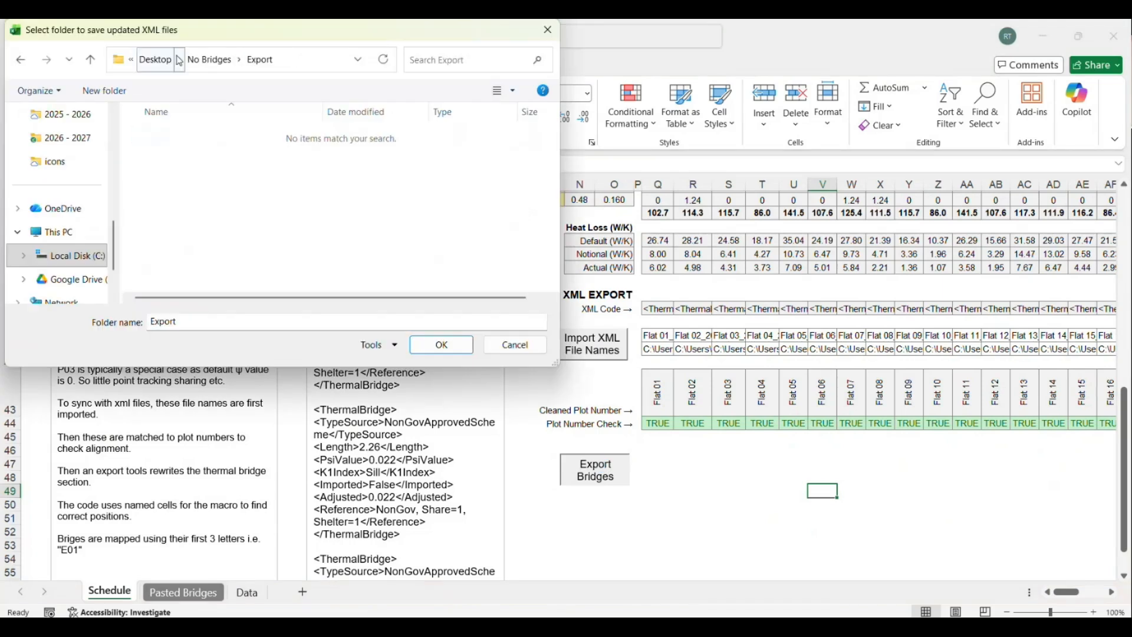
click(209, 59)
click(163, 141)
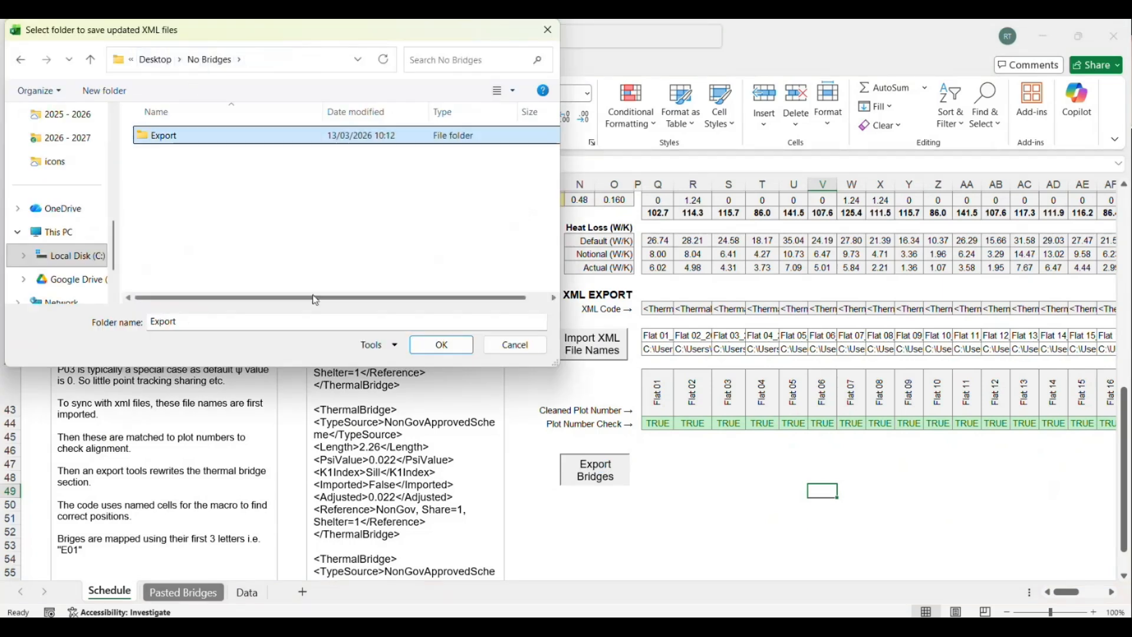
click(451, 349)
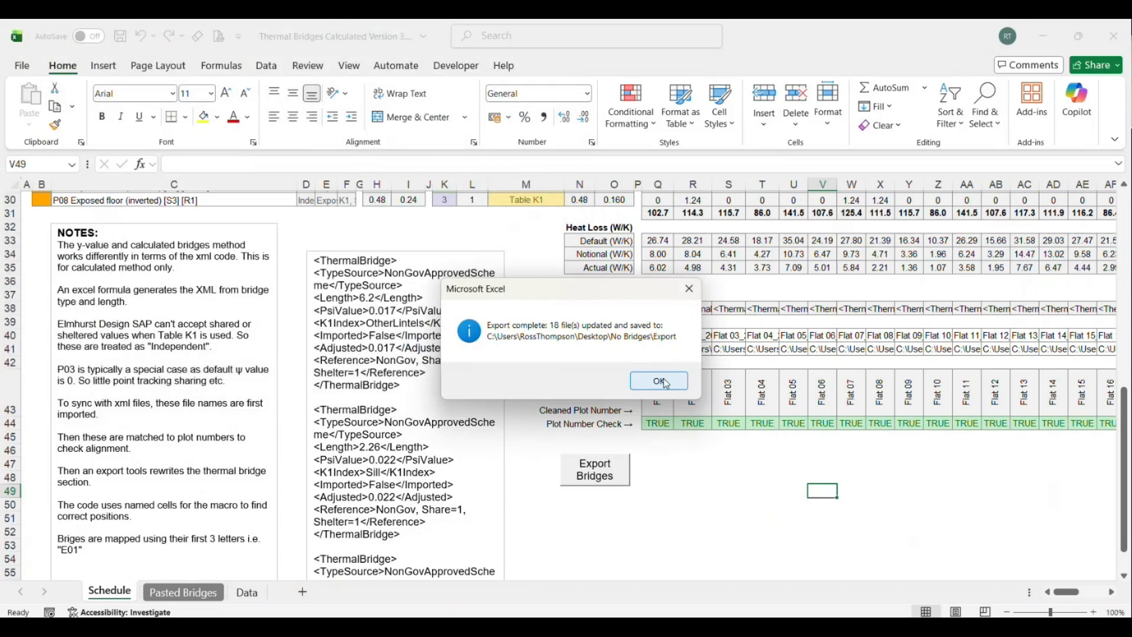
click(669, 384)
click(764, 478)
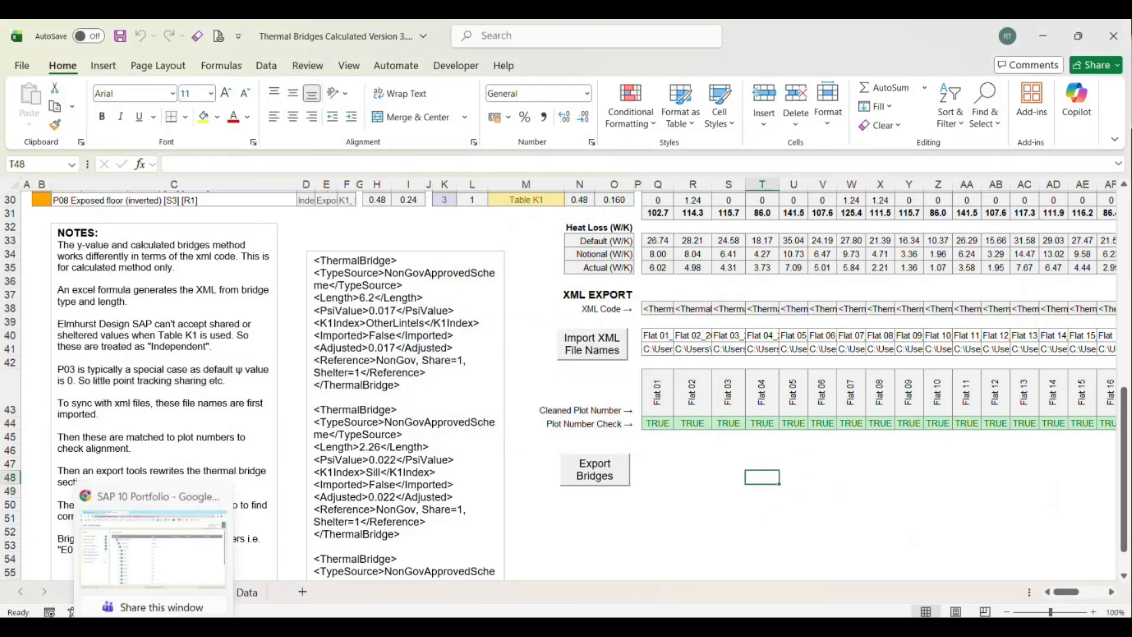
- Switch to SAP 10 Portfolio, leave the XML export selection, and start a SAP 10 XML import for the Import subgroup
click(153, 543)
click(1095, 158)
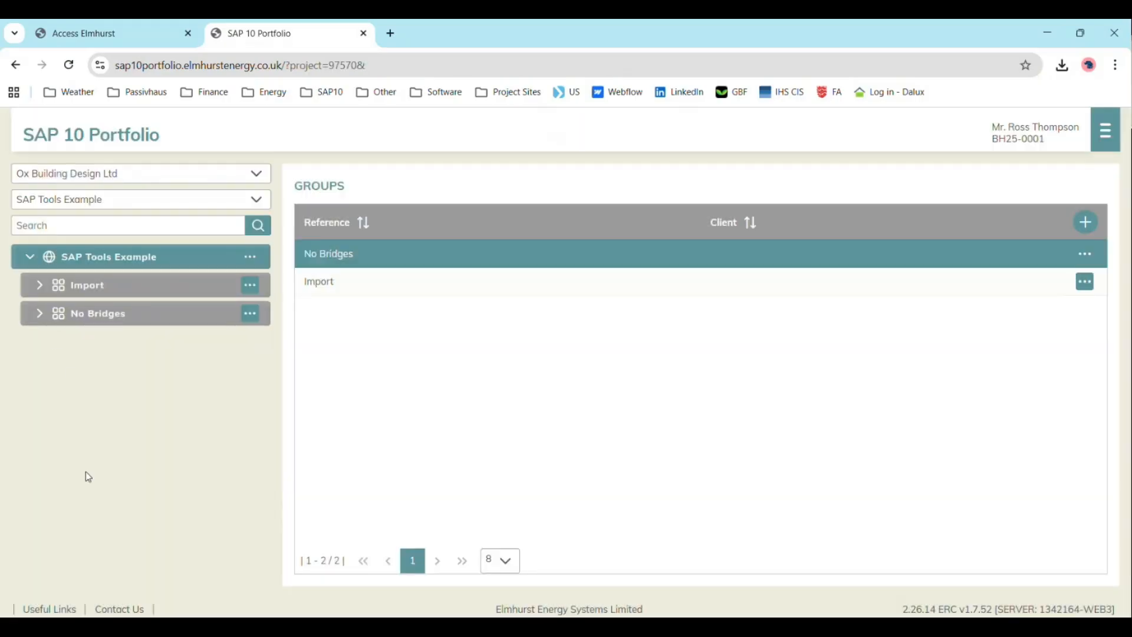
click(46, 291)
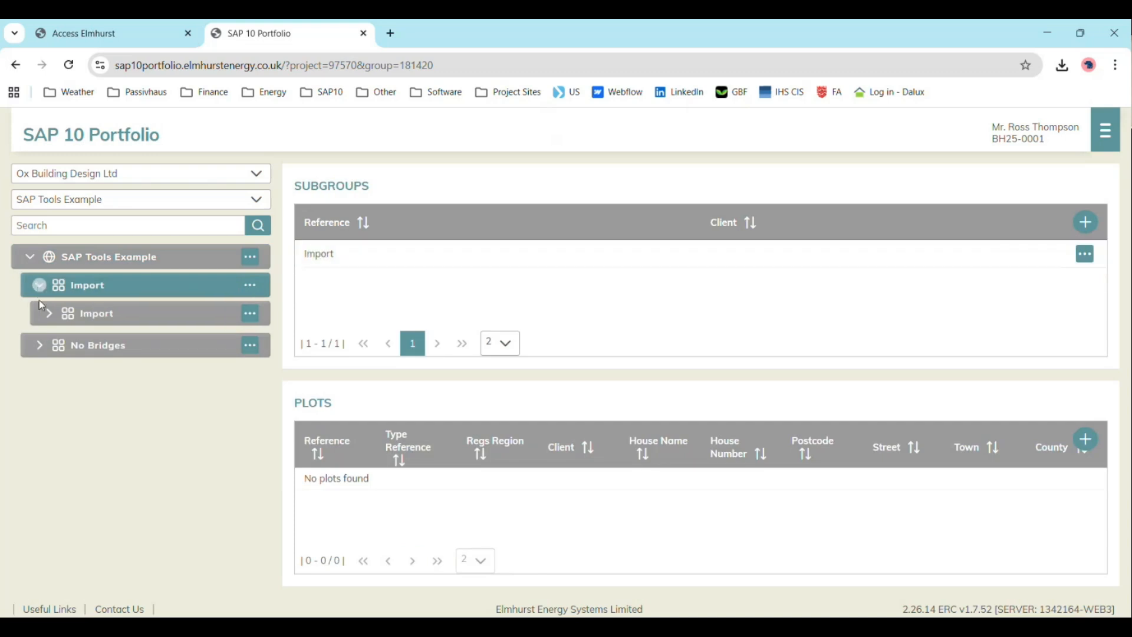
click(246, 314)
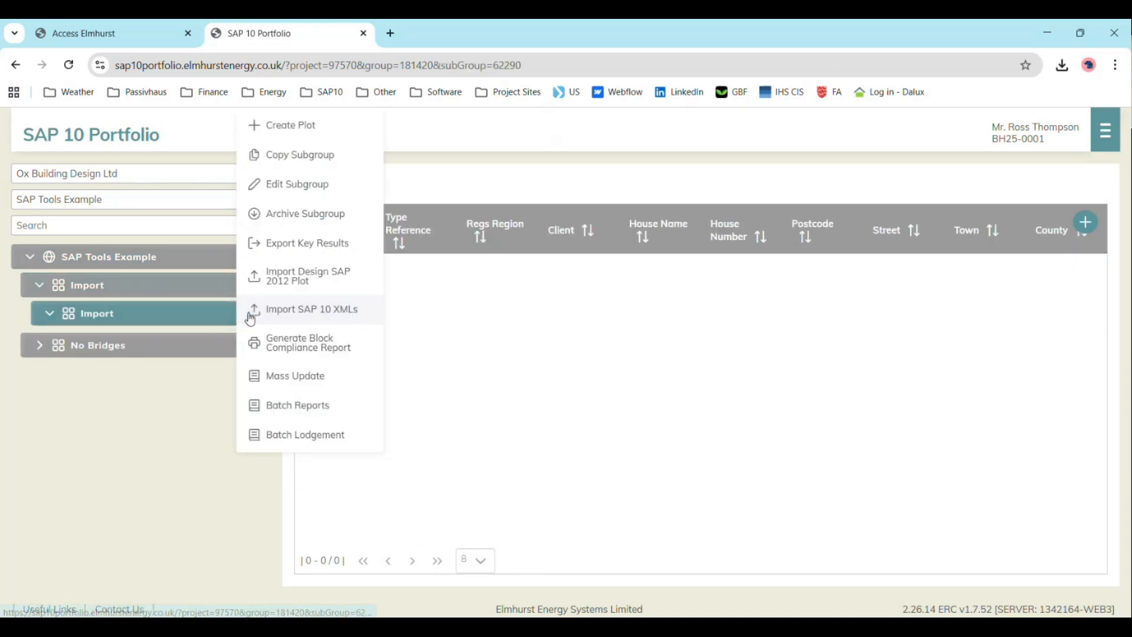
click(341, 316)
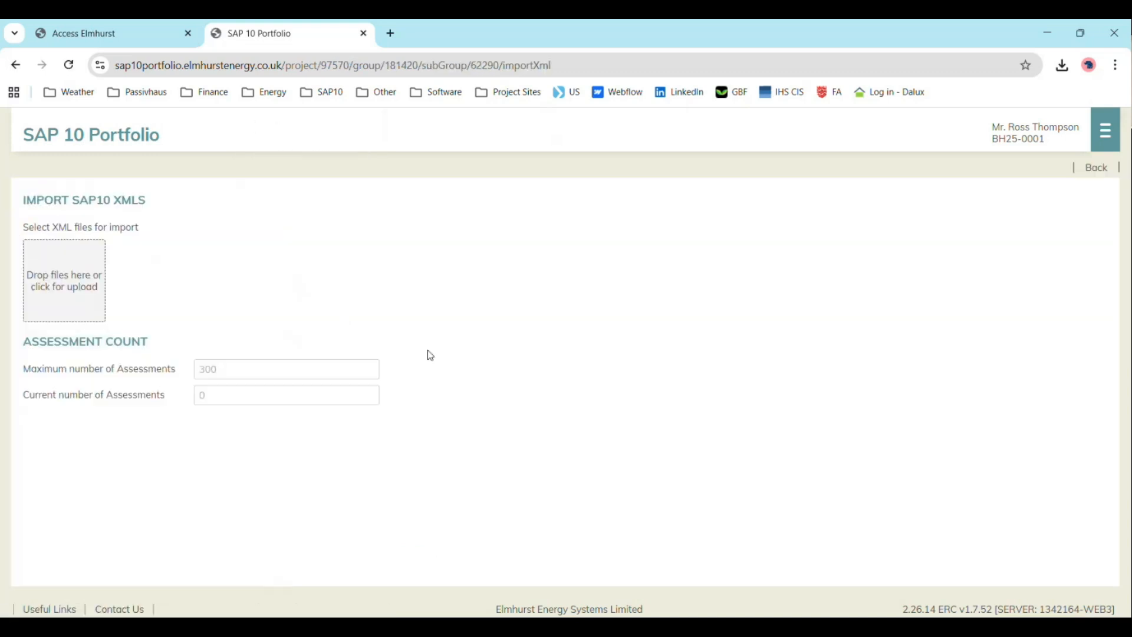
- Upload the Updated_Flat 01 to Updated_Flat 18 XML files from the Export folder into the Import subgroup
click(75, 287)
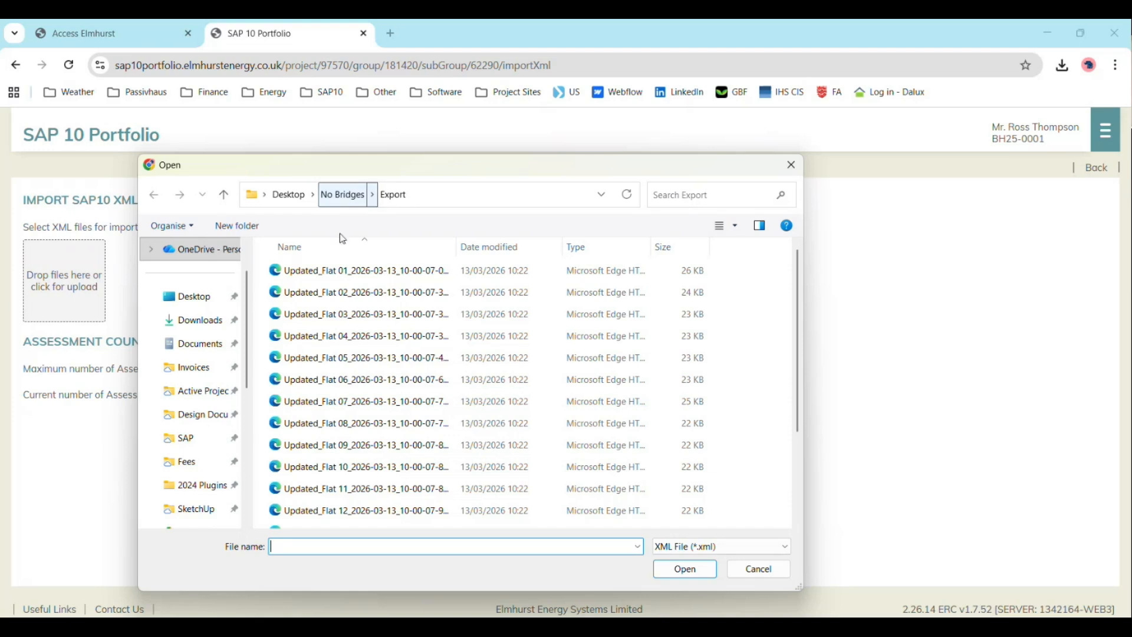
click(338, 271)
scroll(407, 295, down, 2)
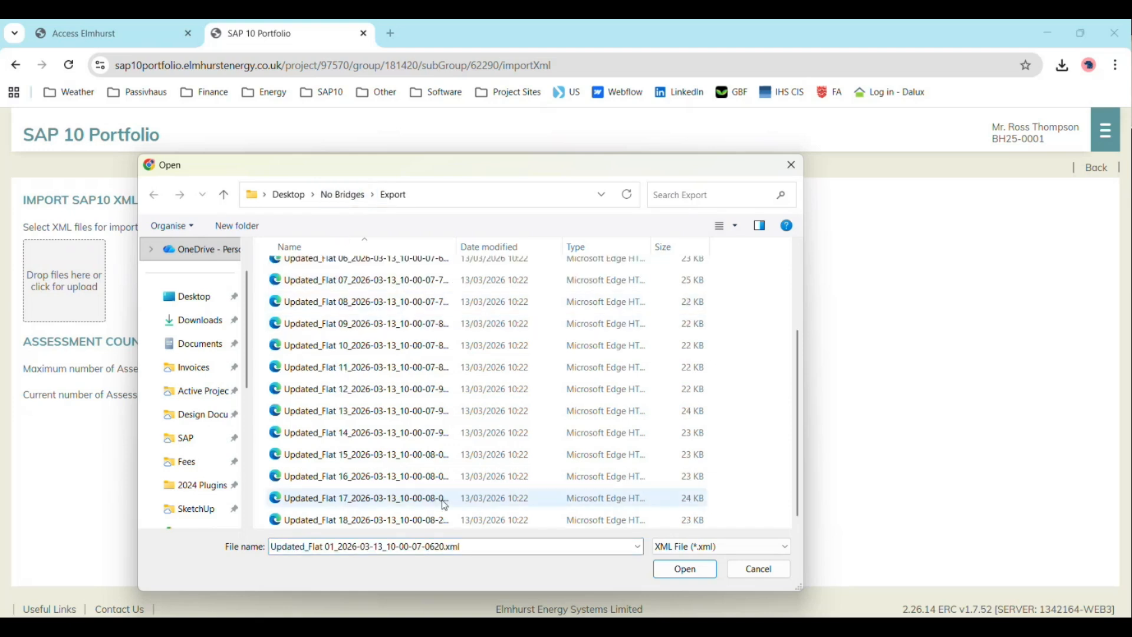
shift+click(427, 524)
click(690, 571)
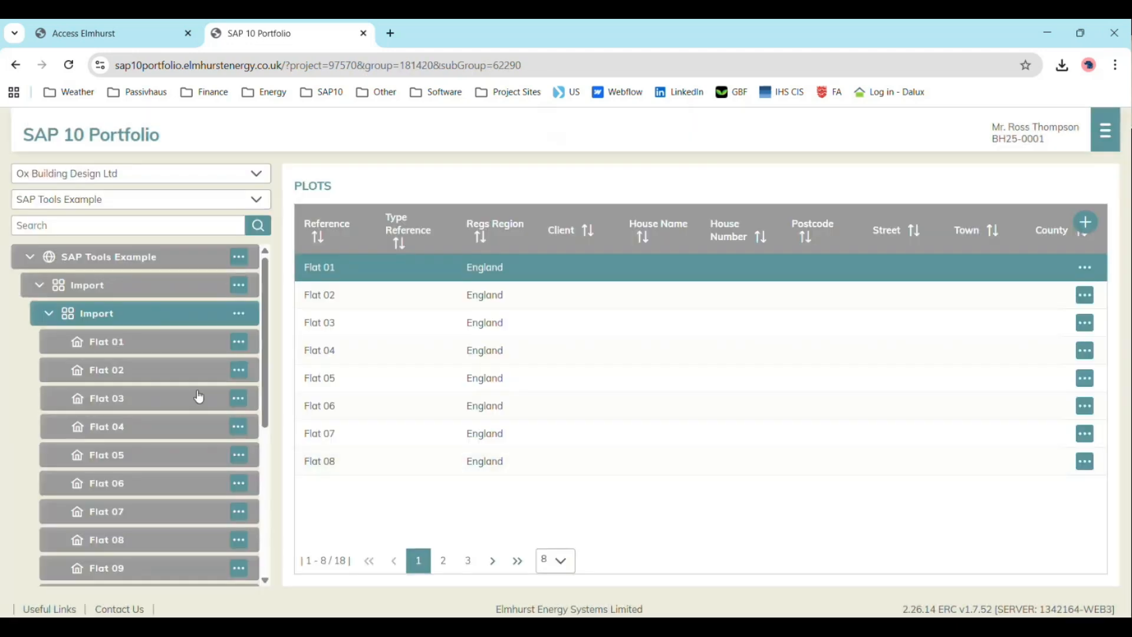
- Open the Flat 01 assessment in the Import subgroup and review every thermal bridge in its junction table, down to the party wall entries
click(160, 345)
double_click(447, 353)
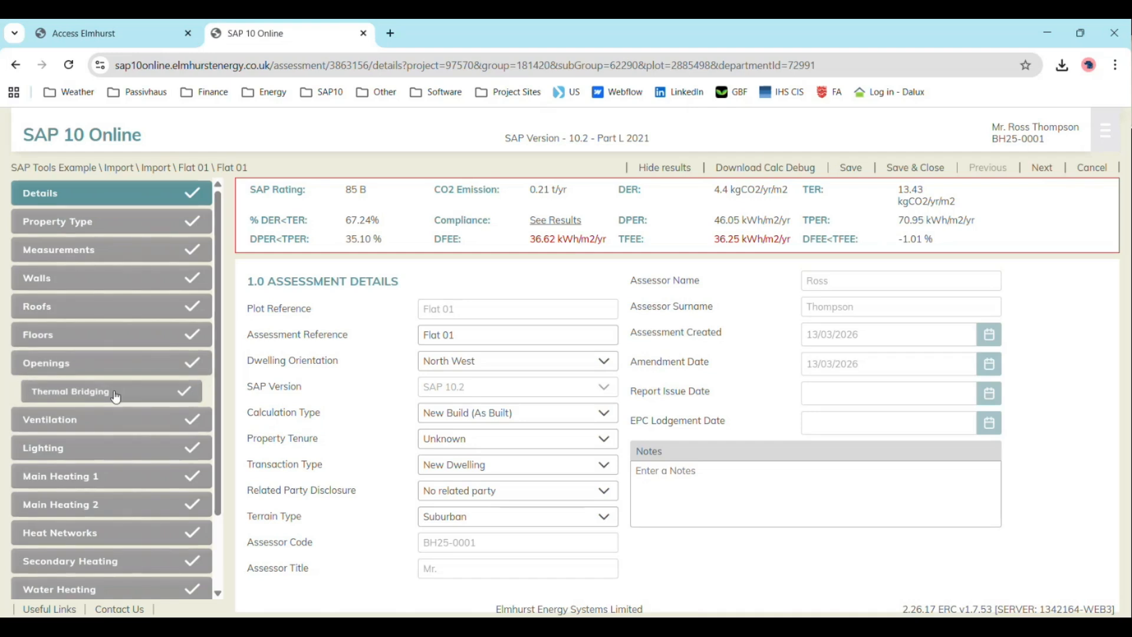
click(116, 393)
click(476, 283)
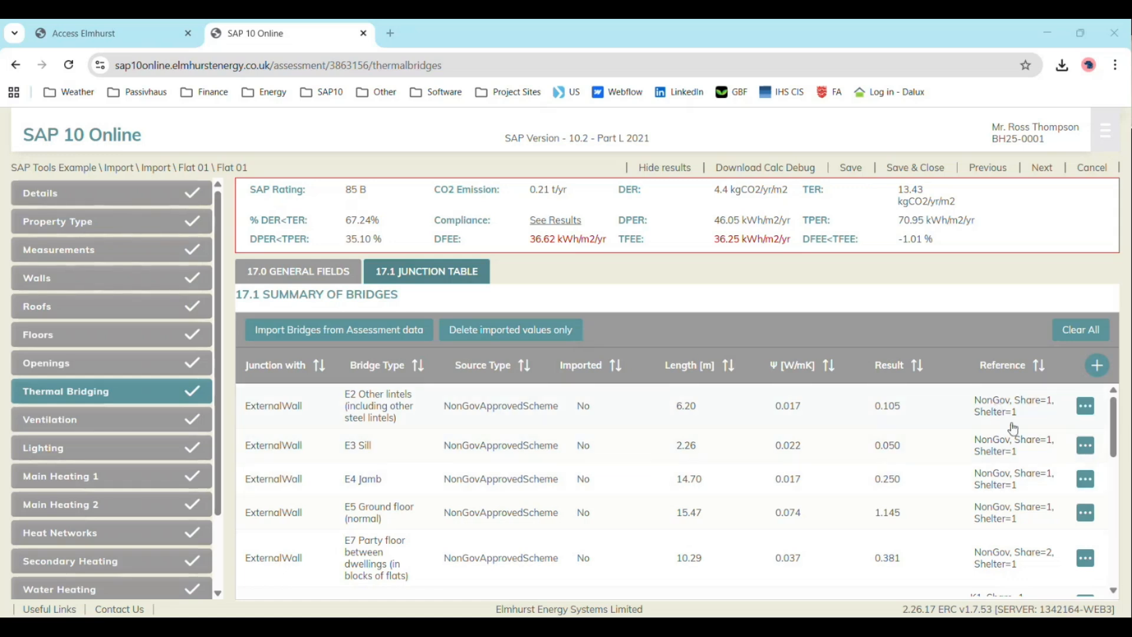
scroll(1019, 486, down, 1)
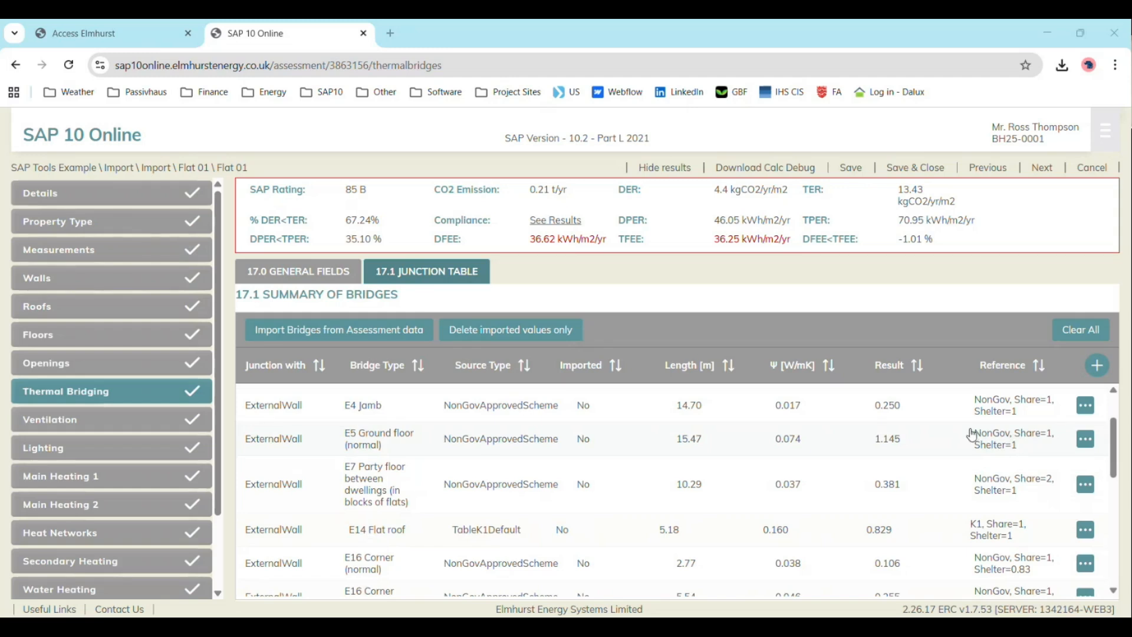
scroll(895, 449, down, 1)
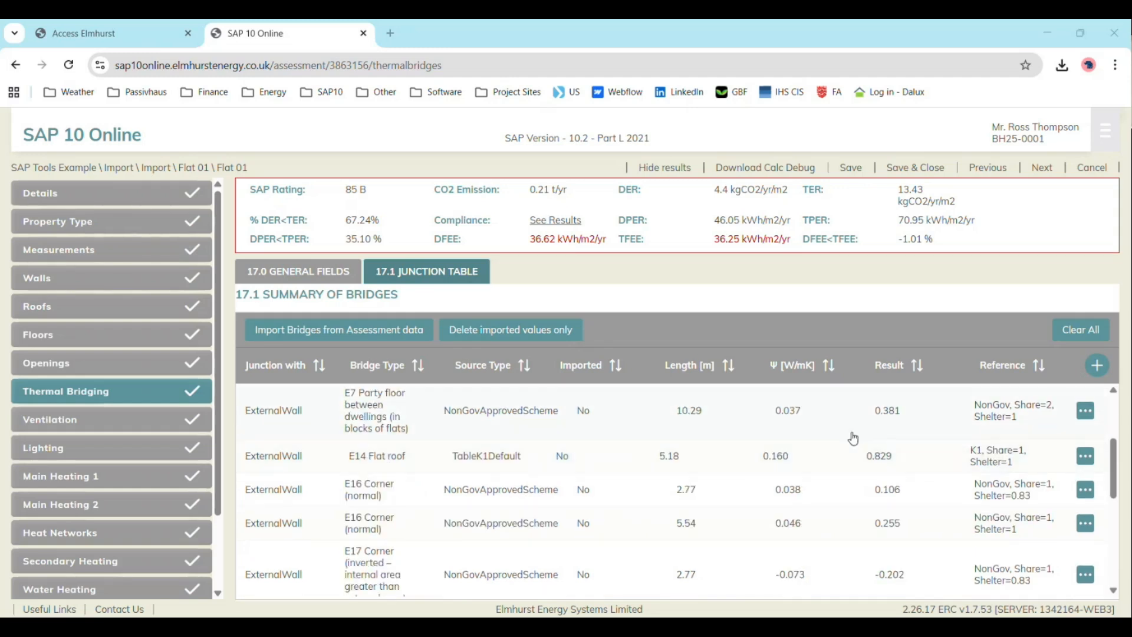
scroll(853, 439, down, 3)
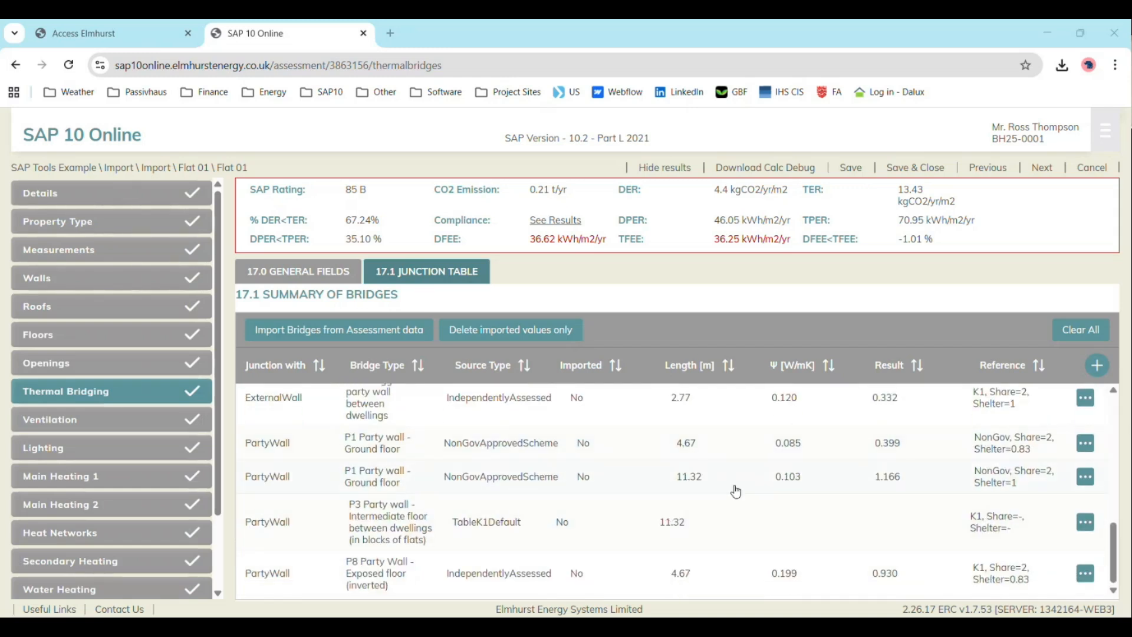
- Check the thermal bridging total in Flat 01's general fields against its Actual heat loss formula in the Excel bridge schedule
click(324, 278)
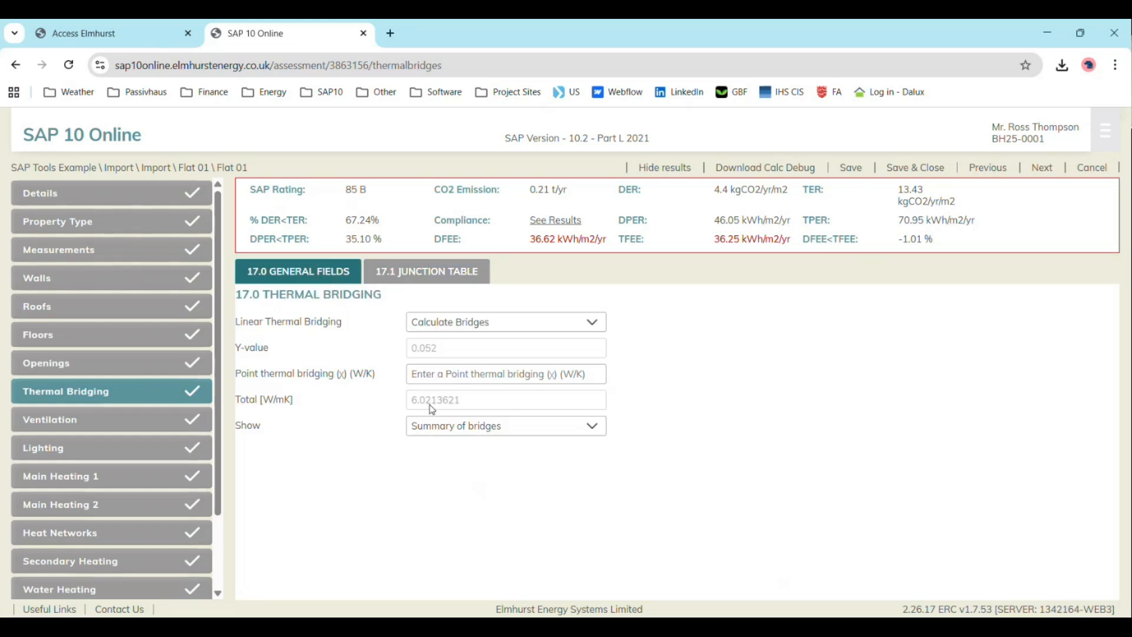
click(283, 541)
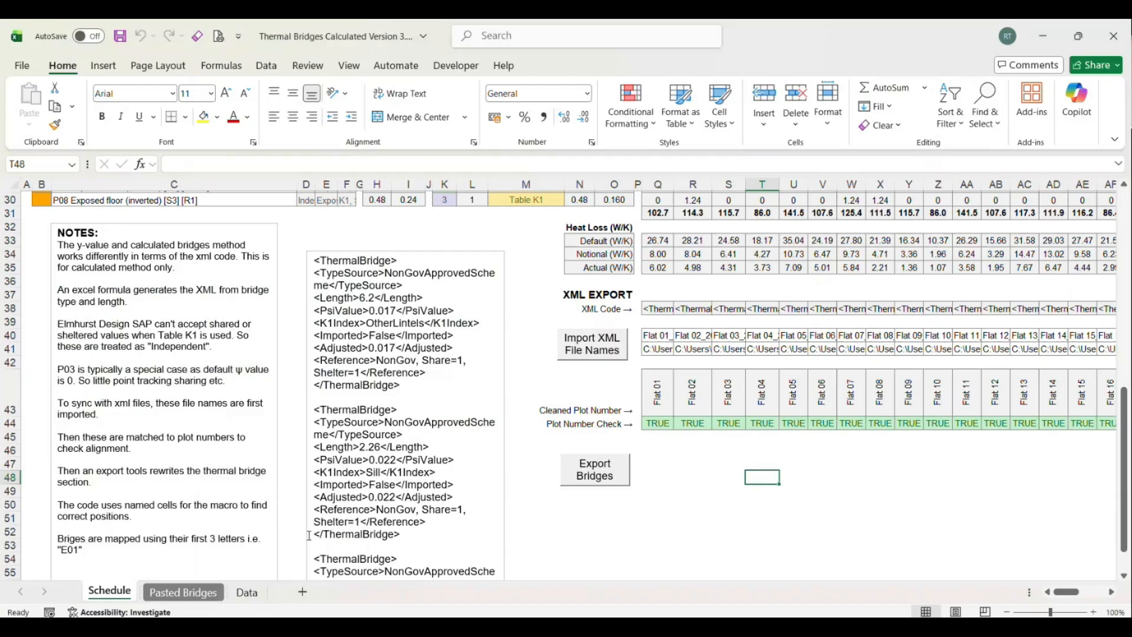
click(658, 268)
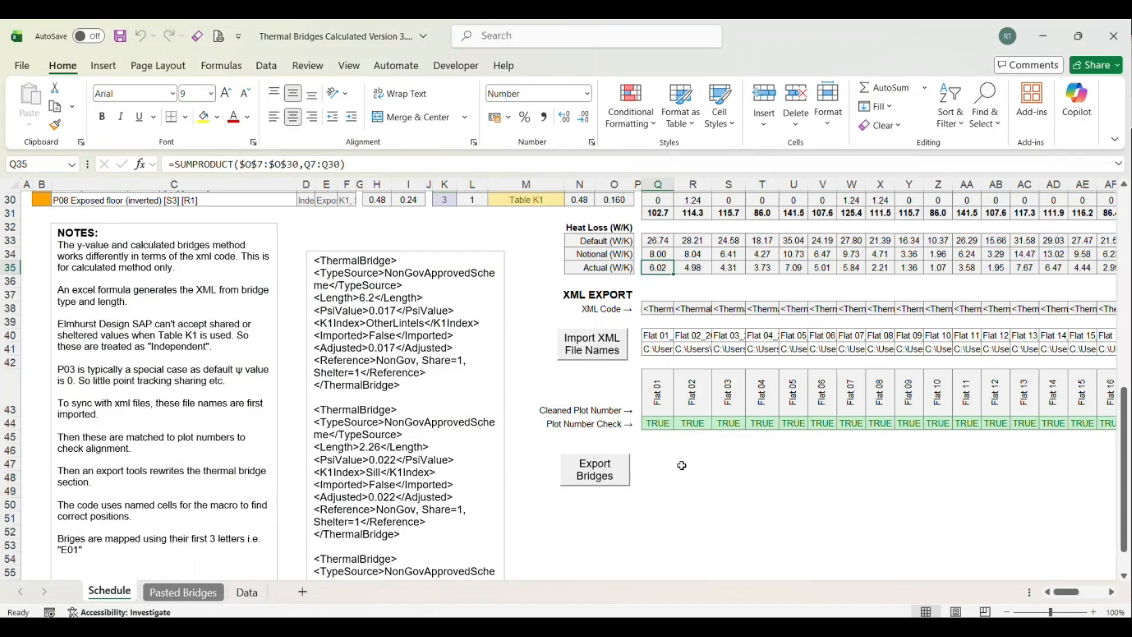